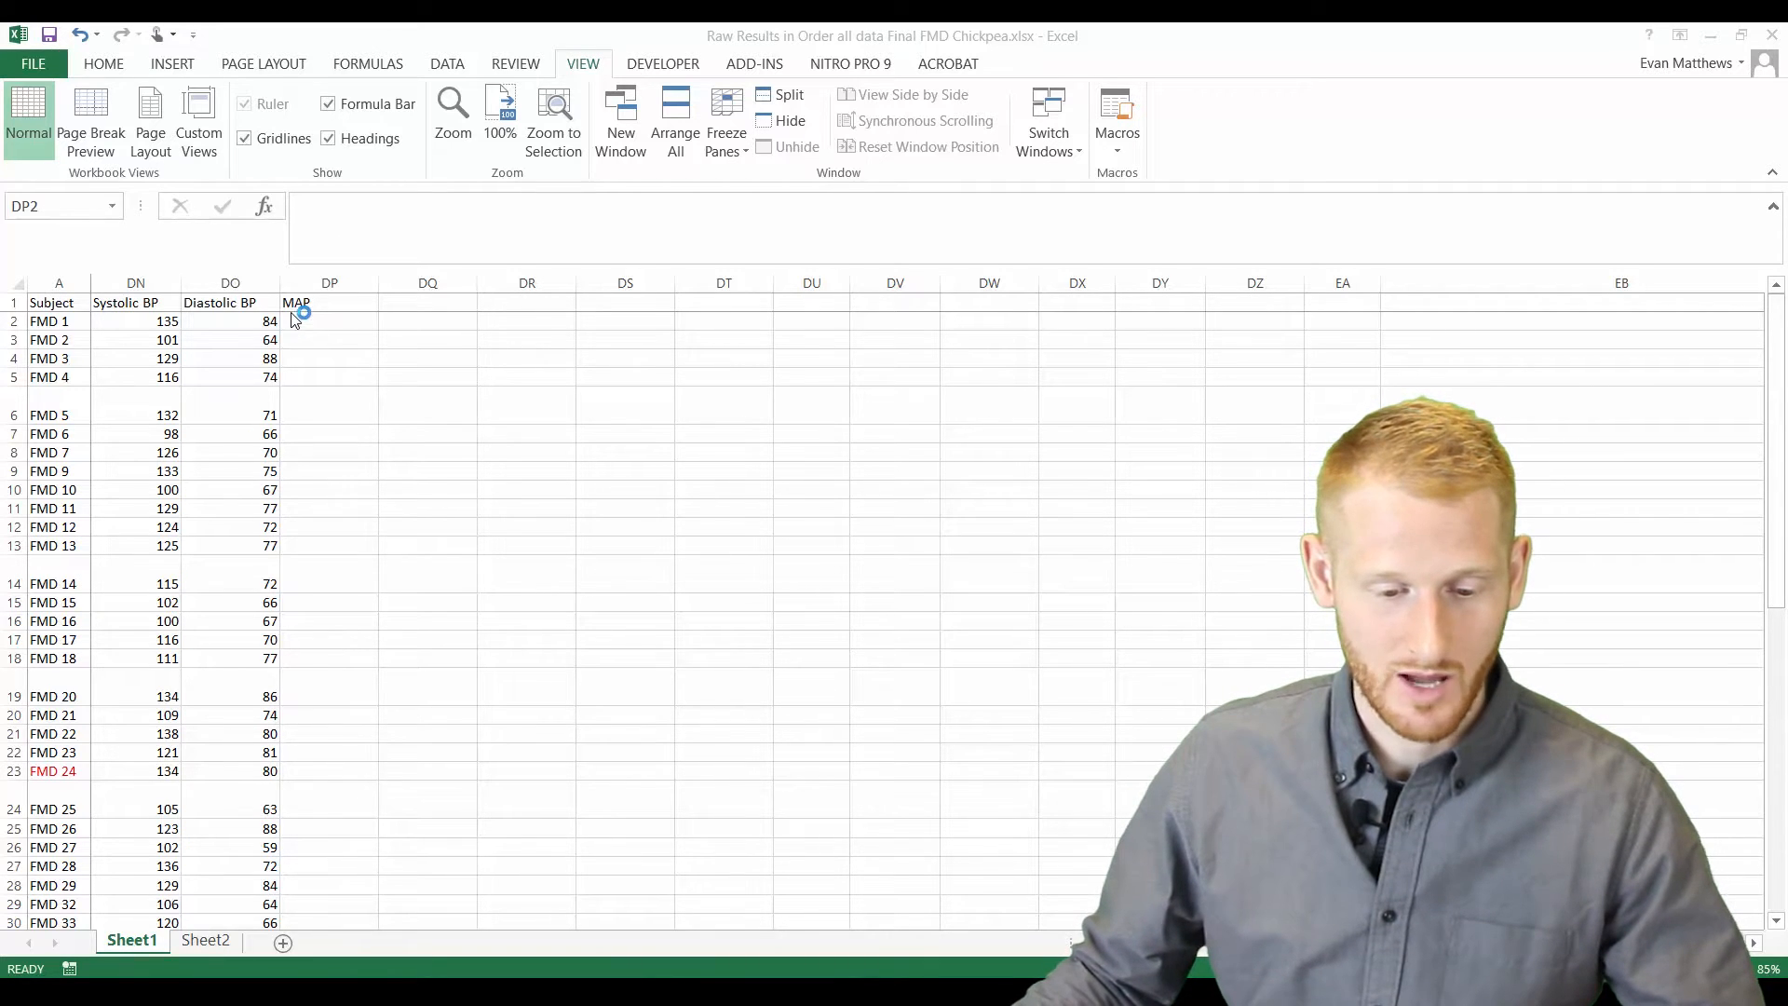
Review the MAP, Systolic BP and Diastolic BP column headings.
{"action": "left_click", "coordinate": [345, 303]}
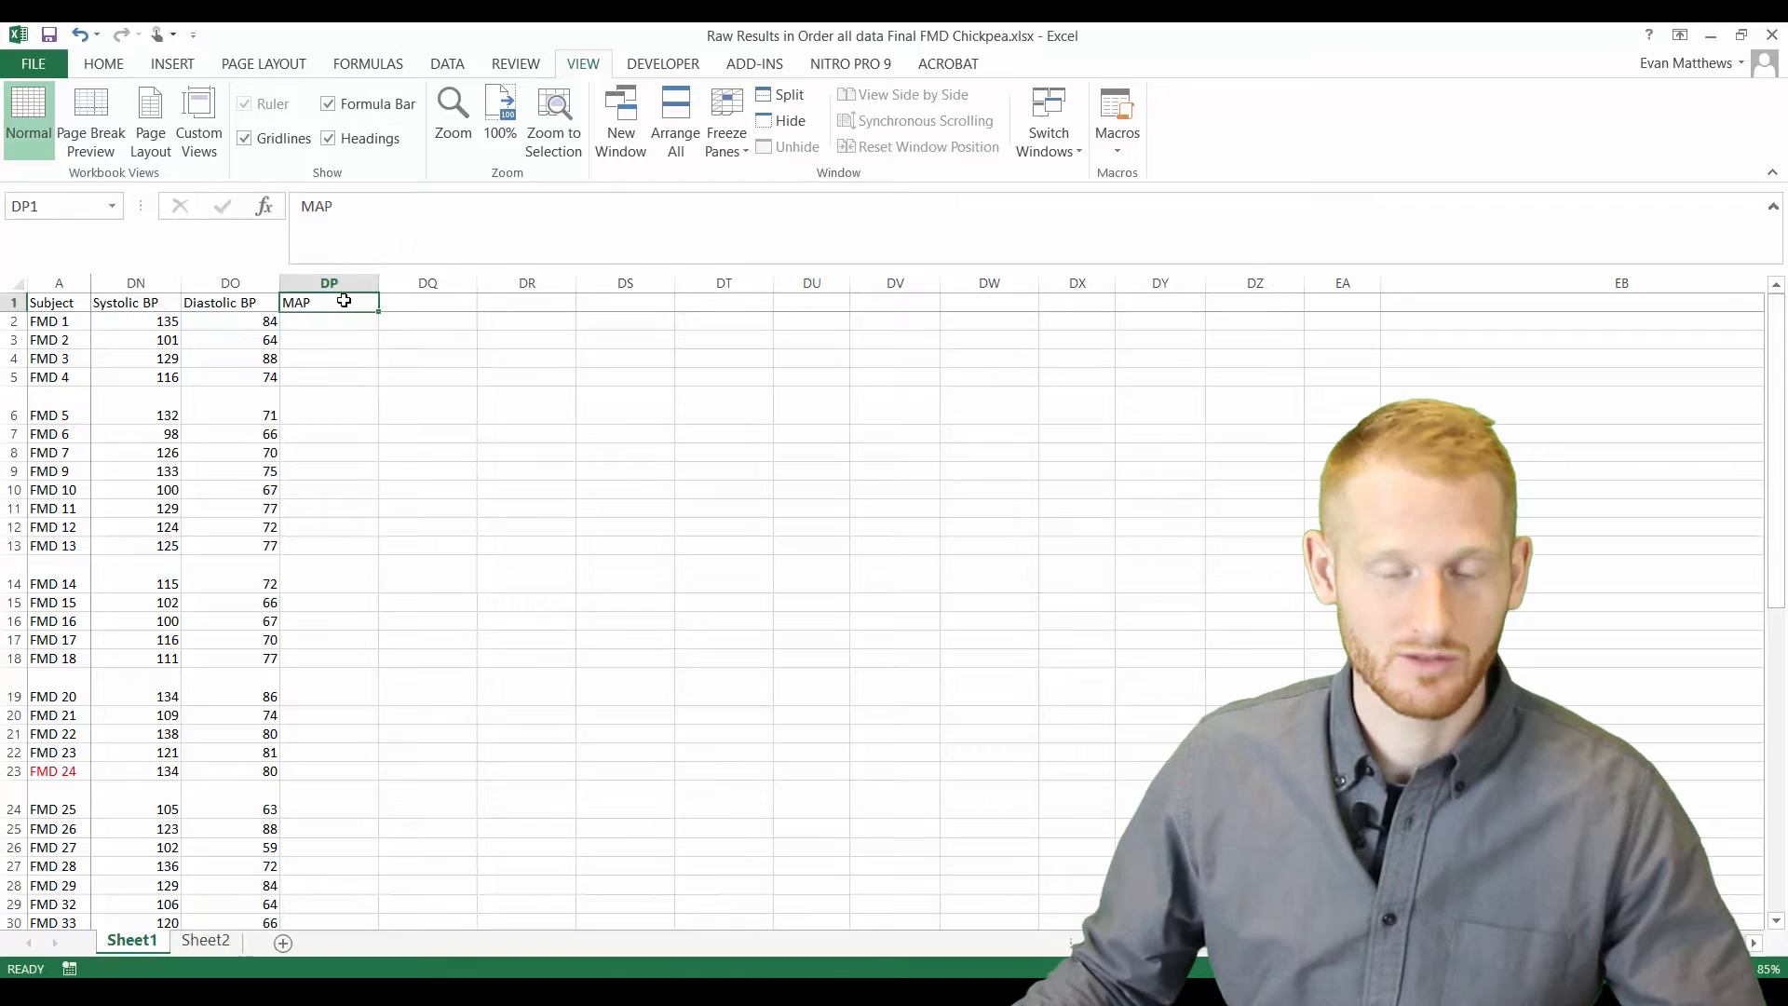
{"action": "left_click", "coordinate": [155, 302]}
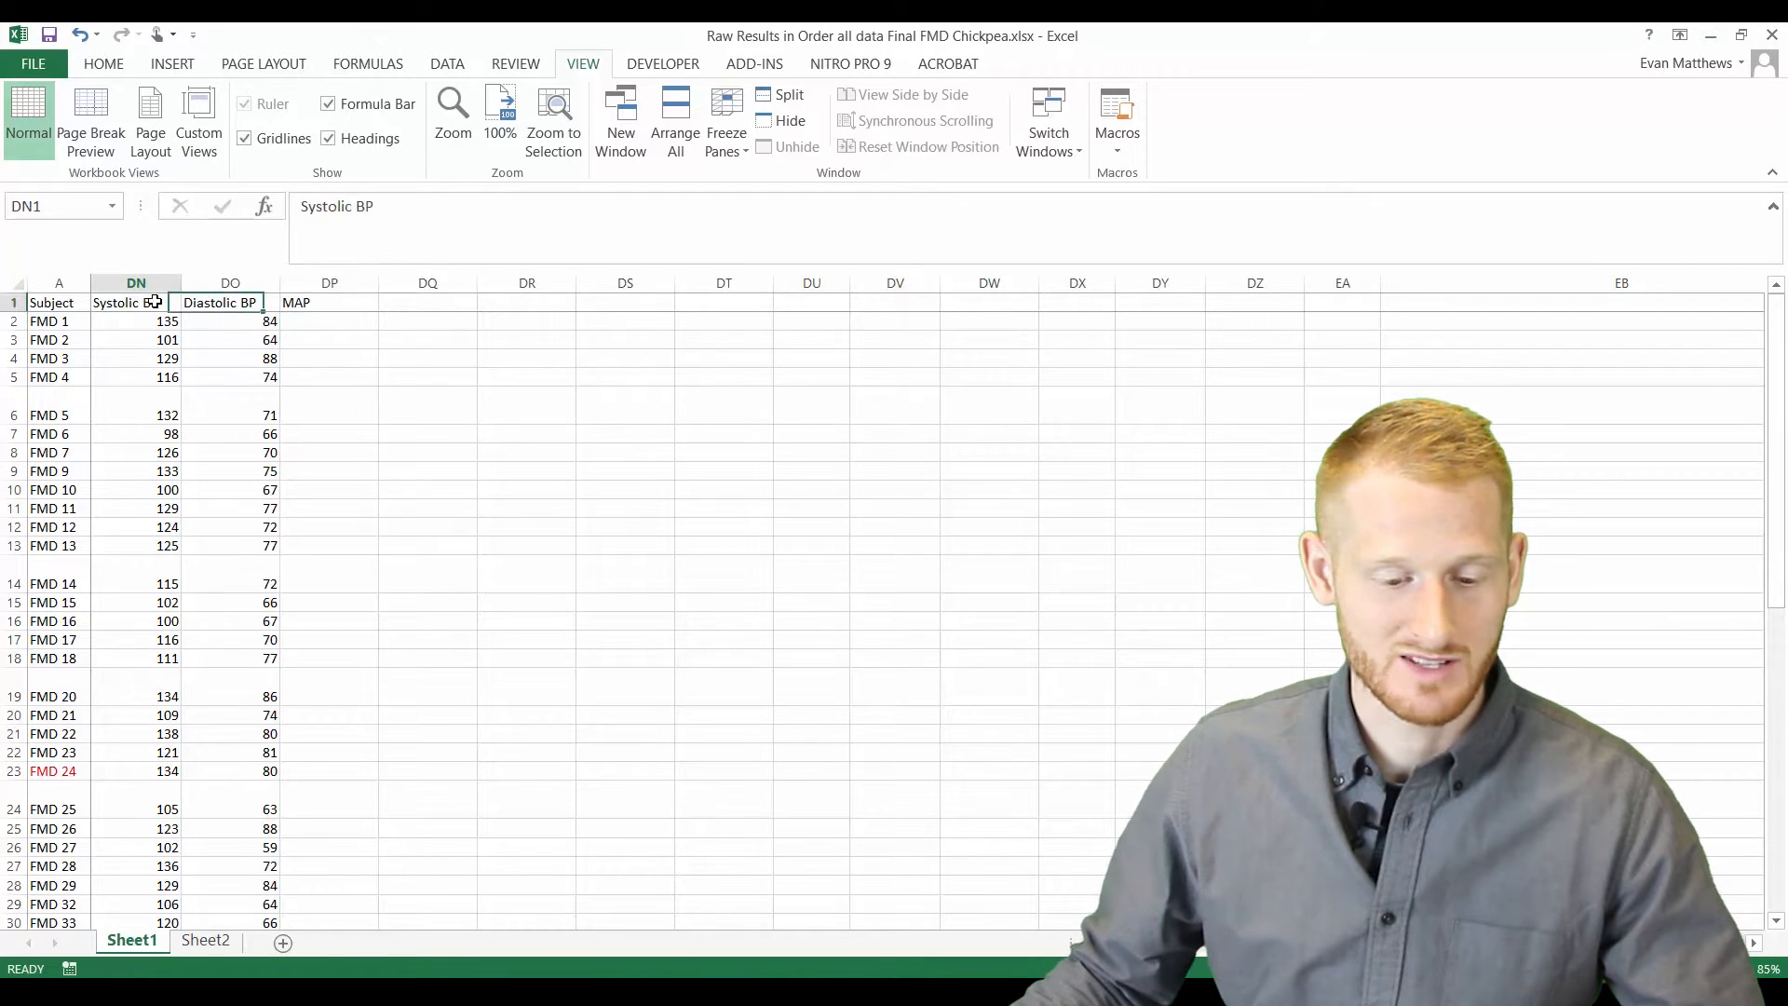
{"action": "left_click", "coordinate": [238, 305]}
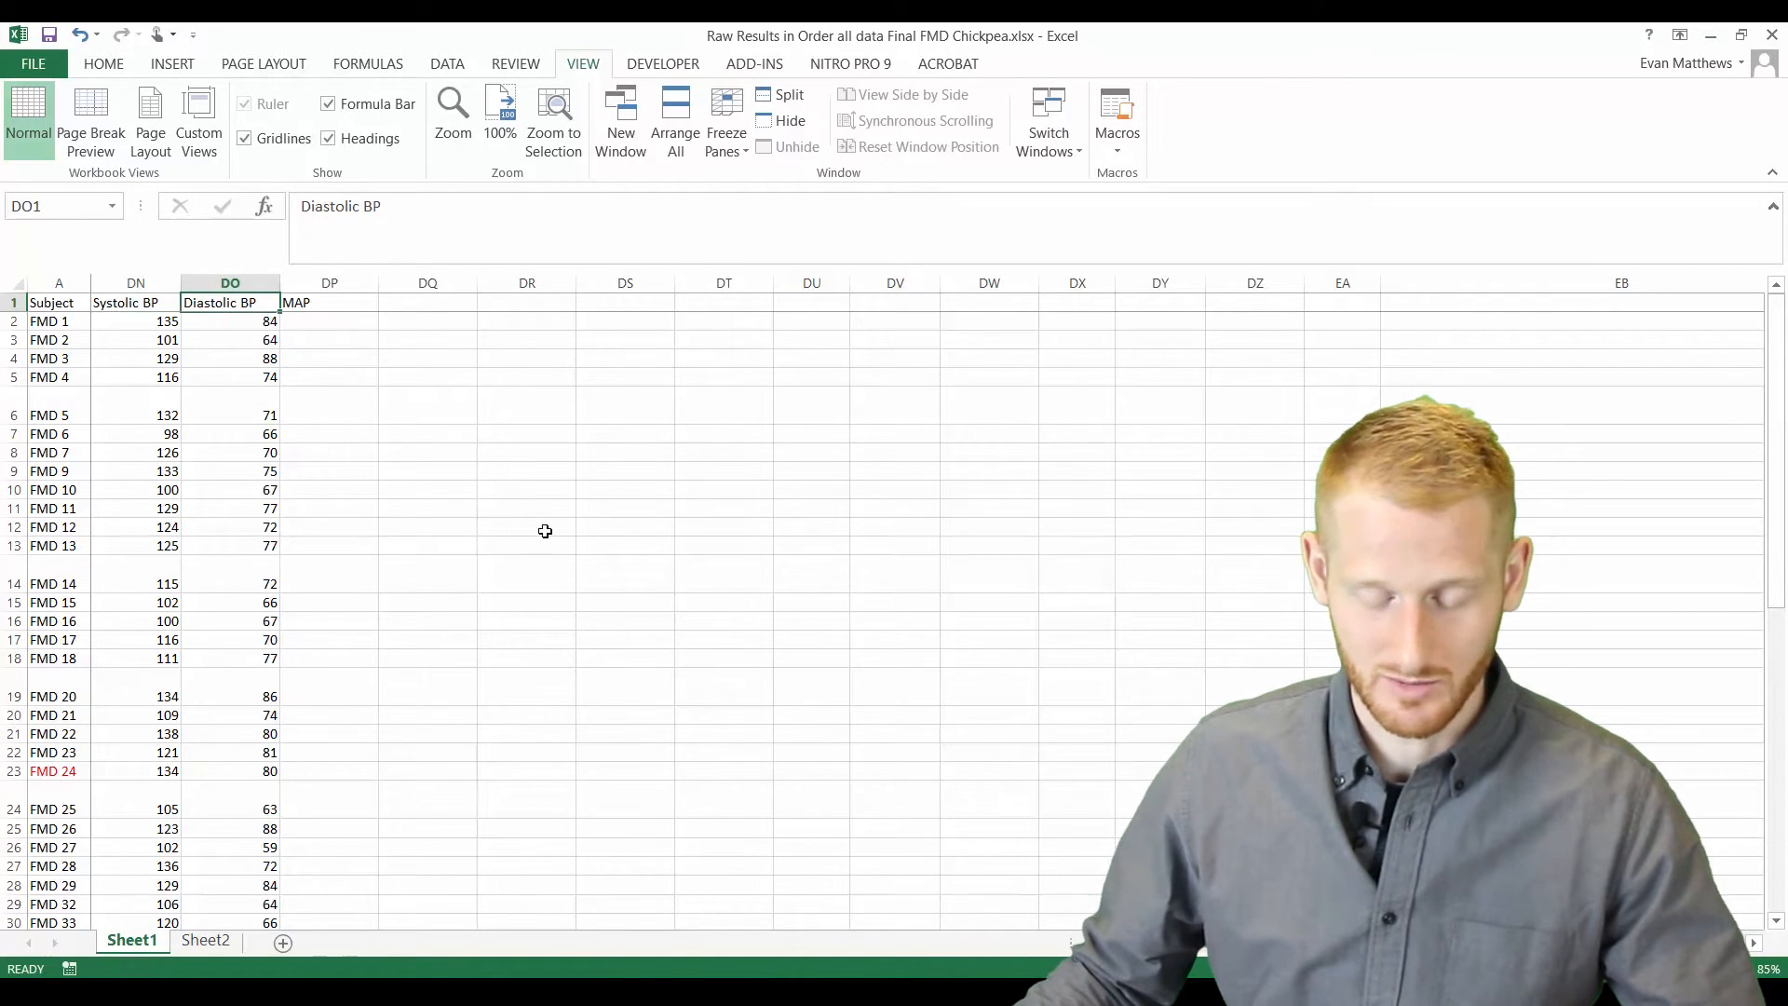
View the MAP formula image in Paint, then return to the blood pressure workbook.
{"action": "key", "text": "alt+Tab"}
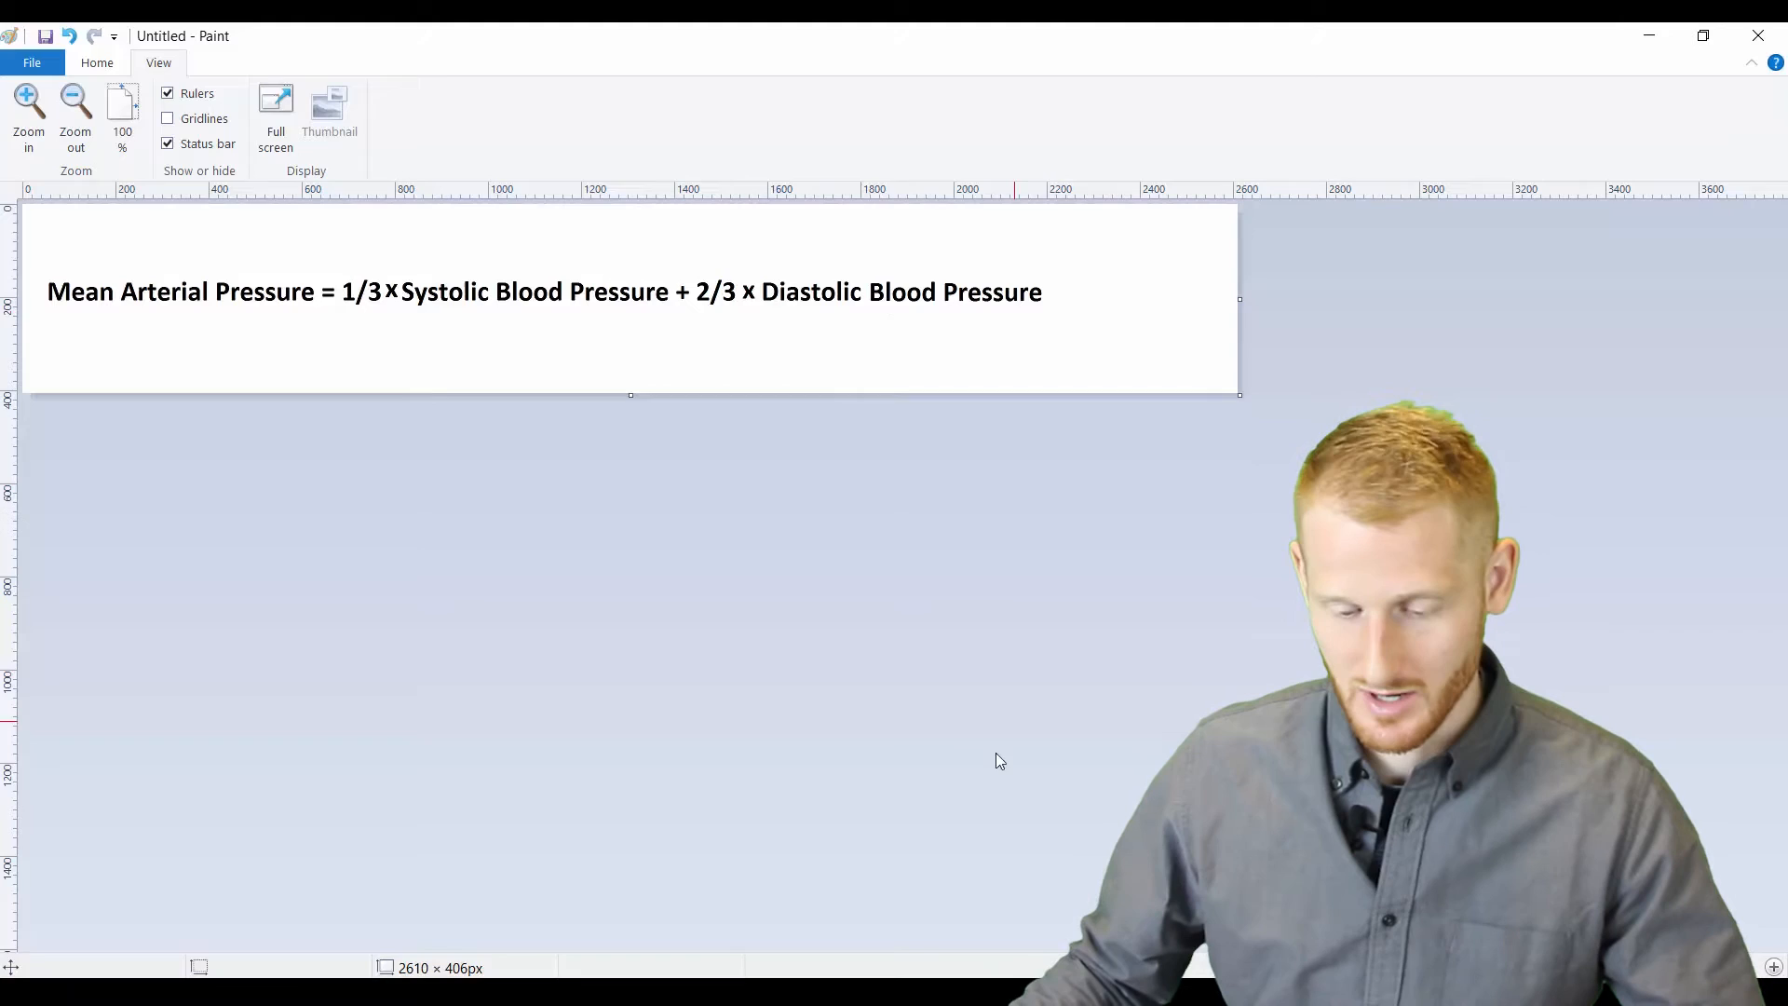
{"action": "key", "text": "alt+Tab"}
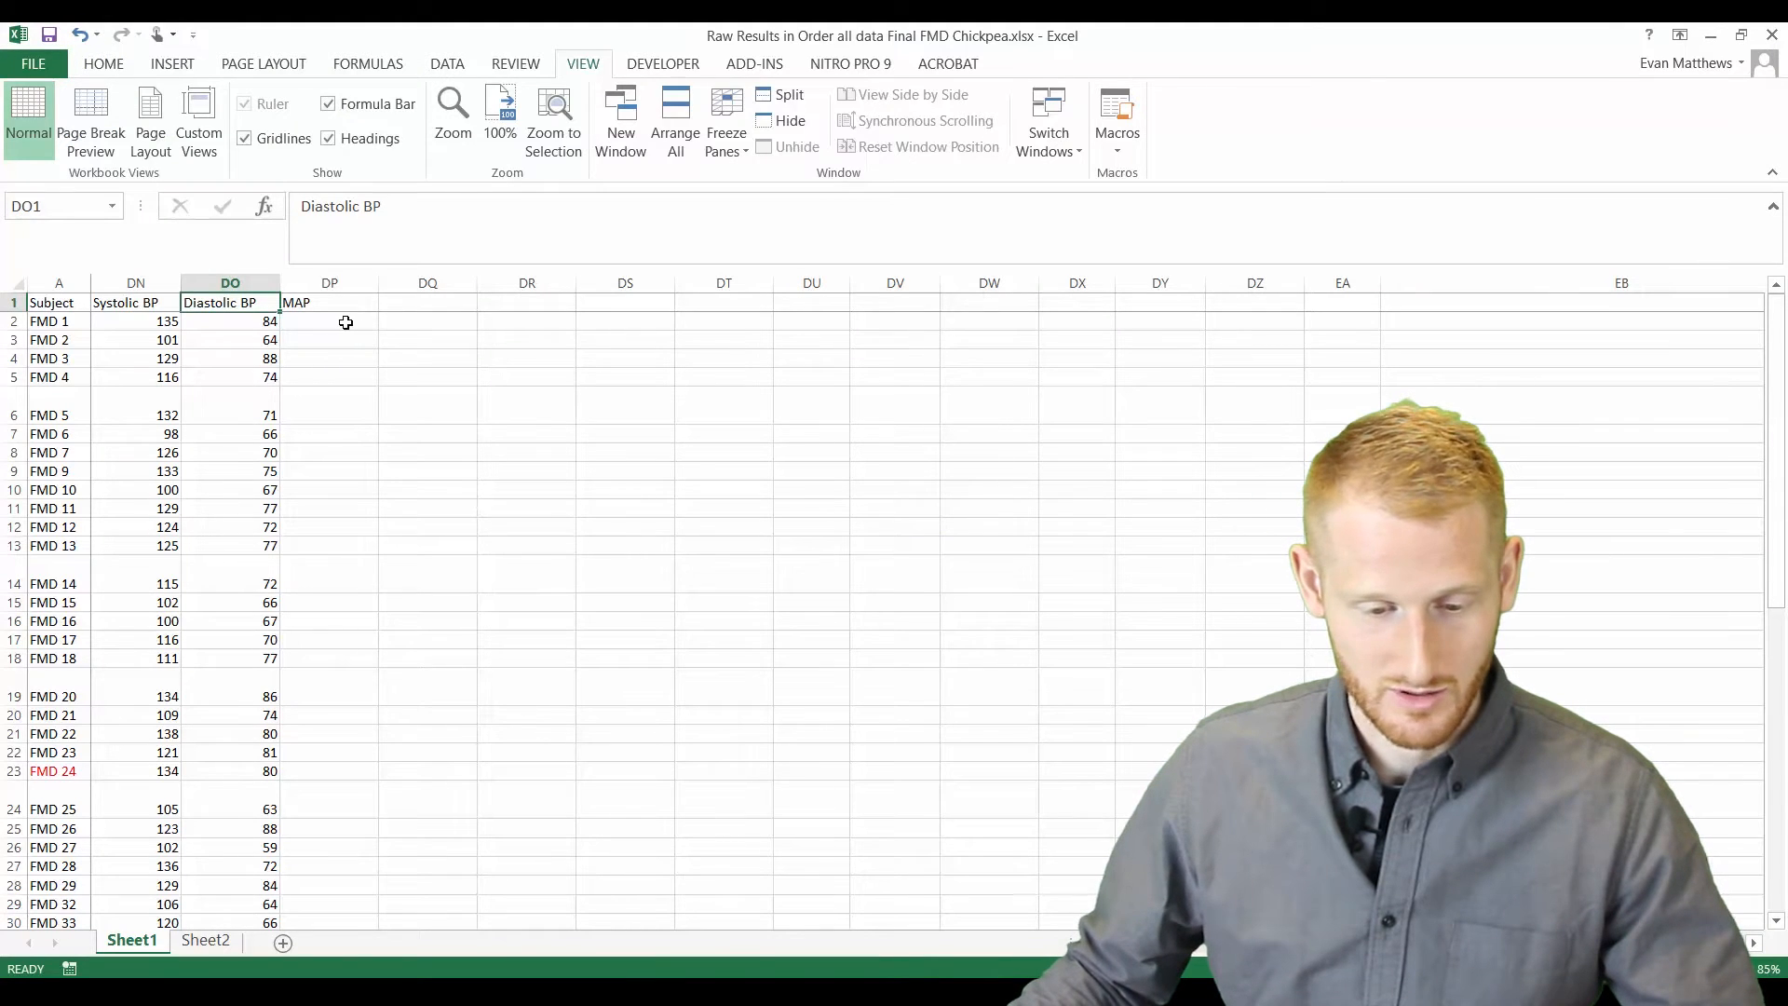
{"action": "key", "text": "Right"}
{"action": "left_click", "coordinate": [326, 322]}
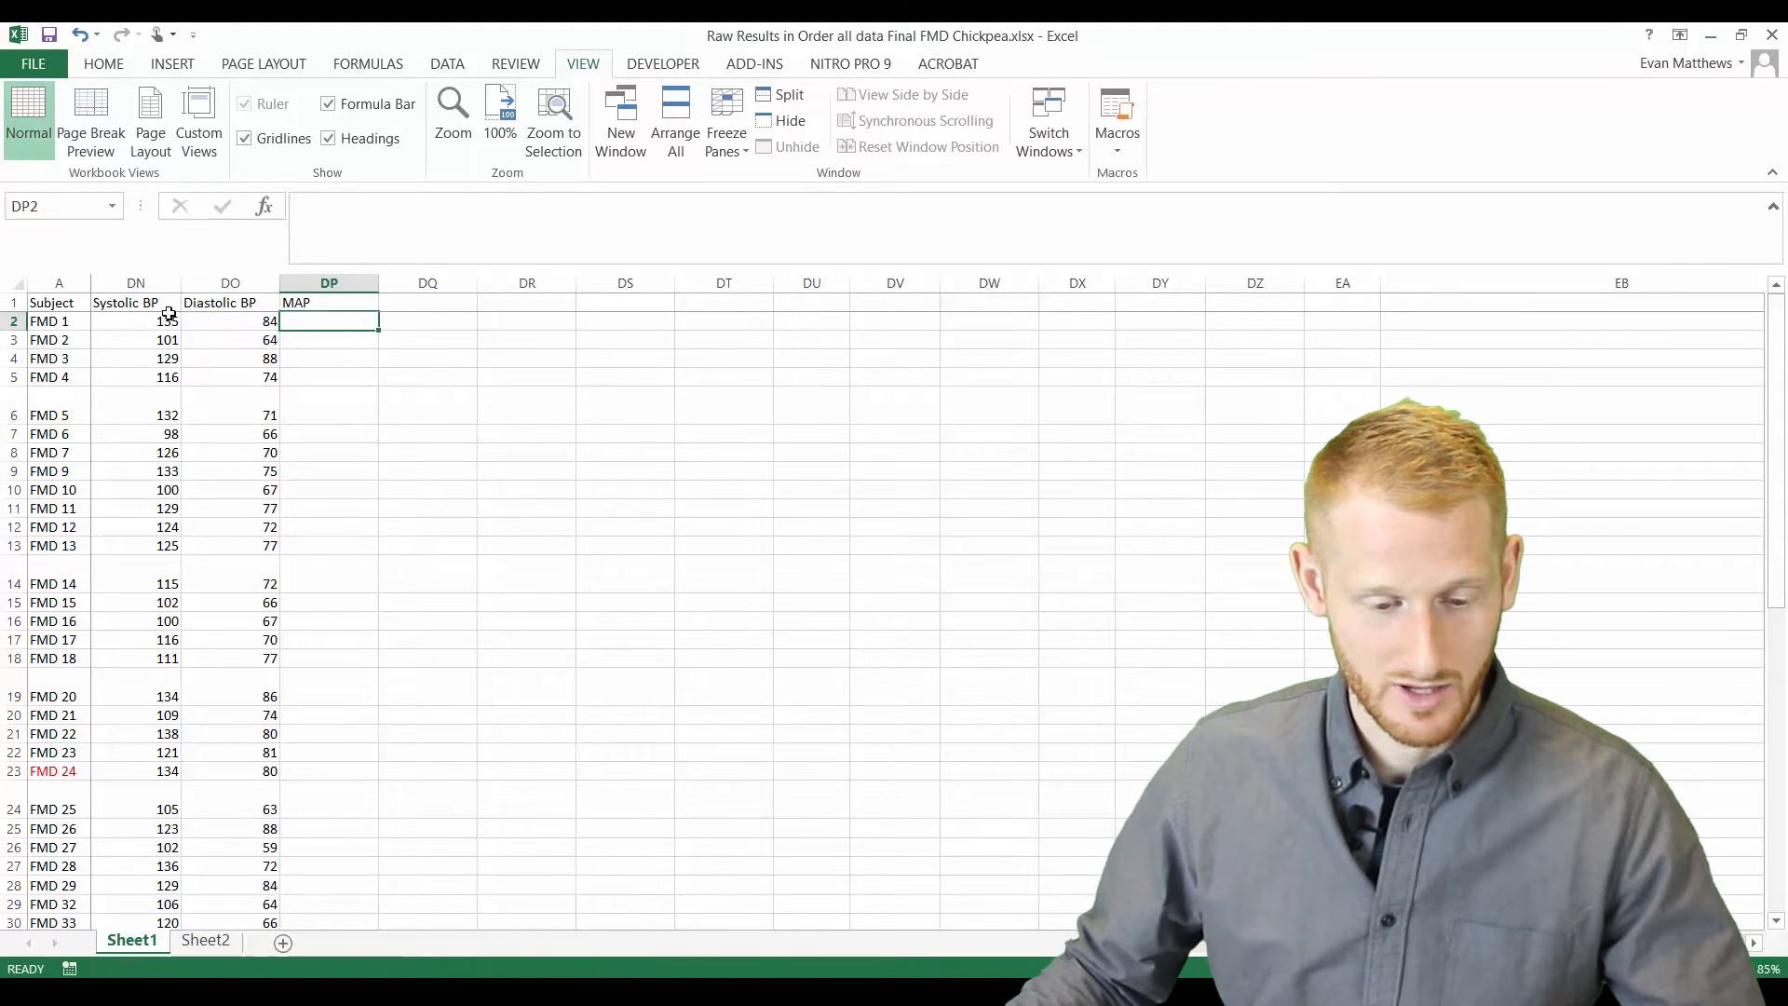
{"action": "left_click", "coordinate": [136, 284]}
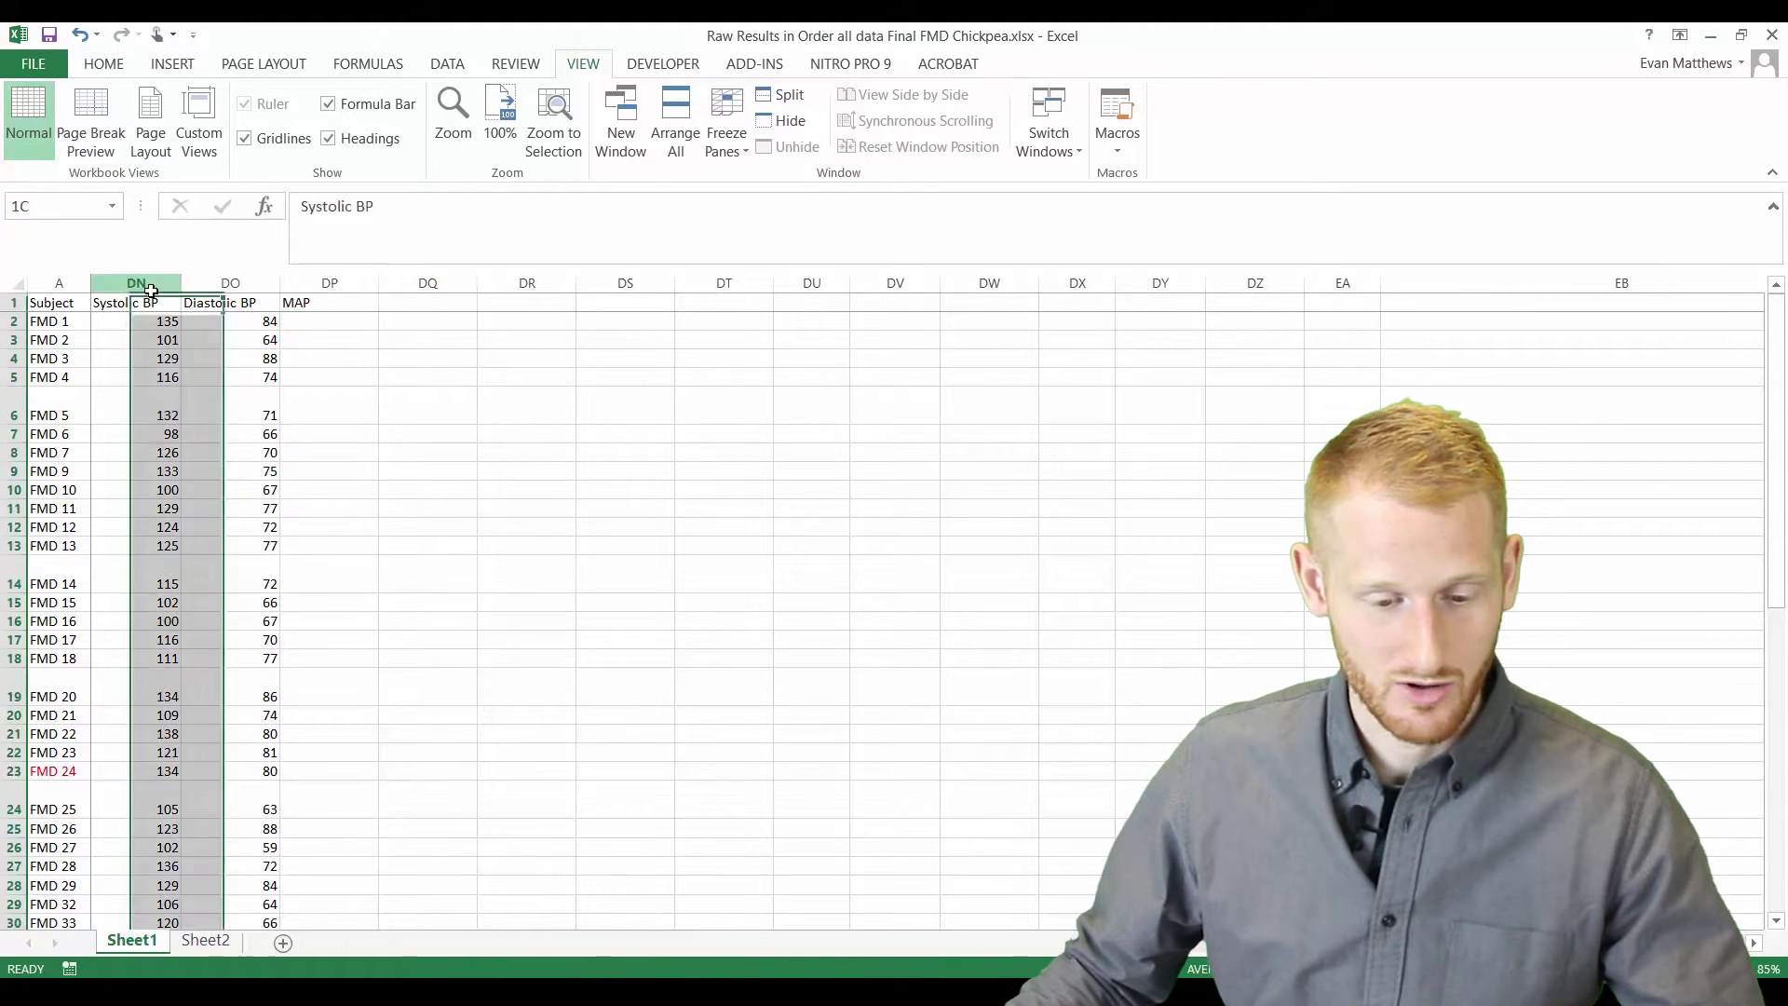
{"action": "left_click", "coordinate": [235, 283]}
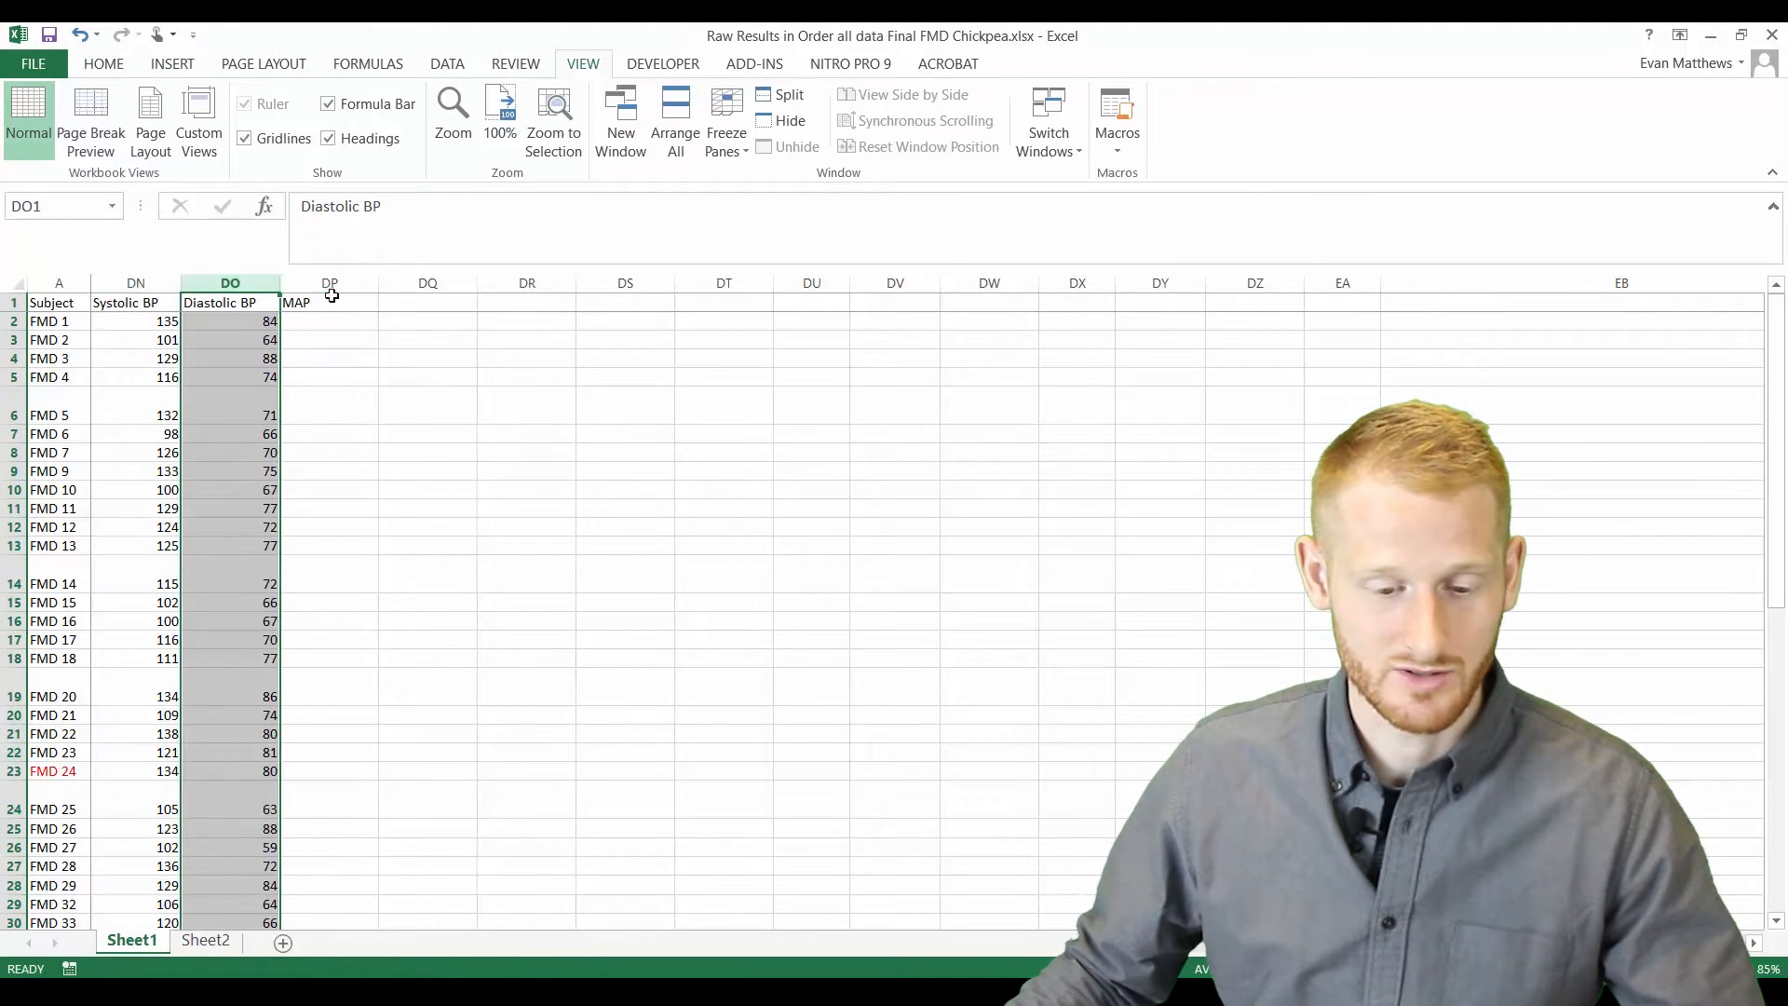
{"action": "left_click", "coordinate": [330, 283]}
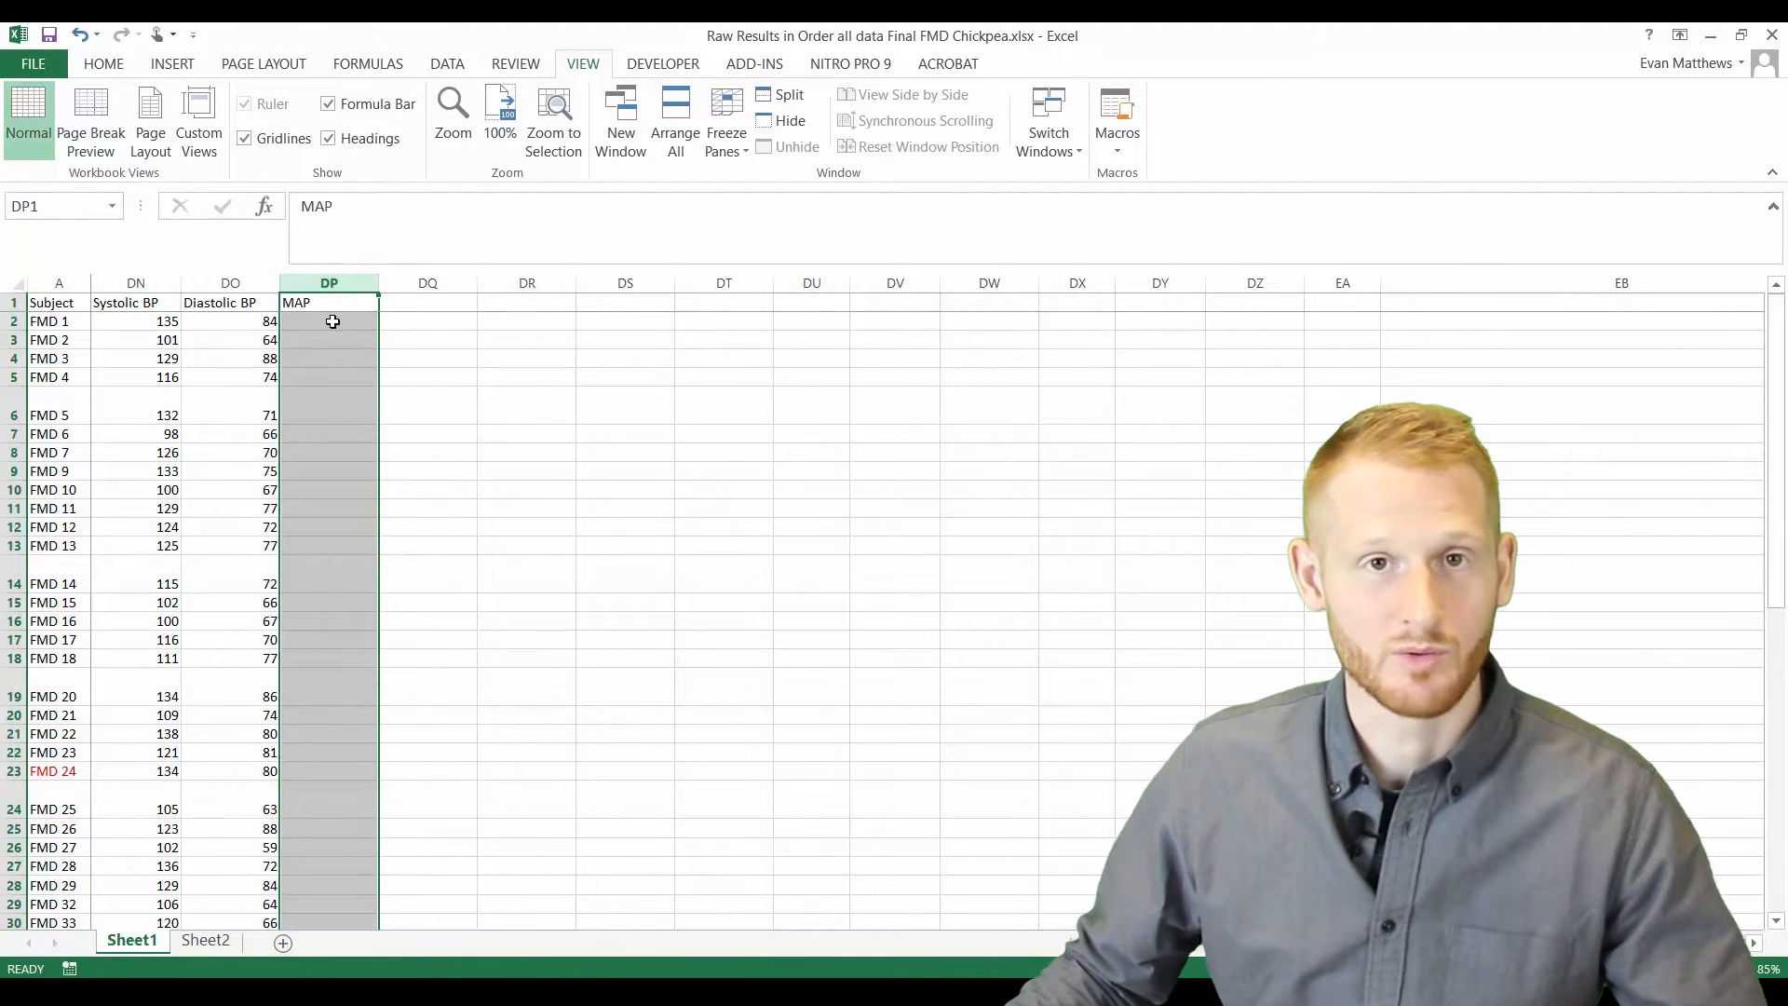
{"action": "left_click", "coordinate": [332, 323]}
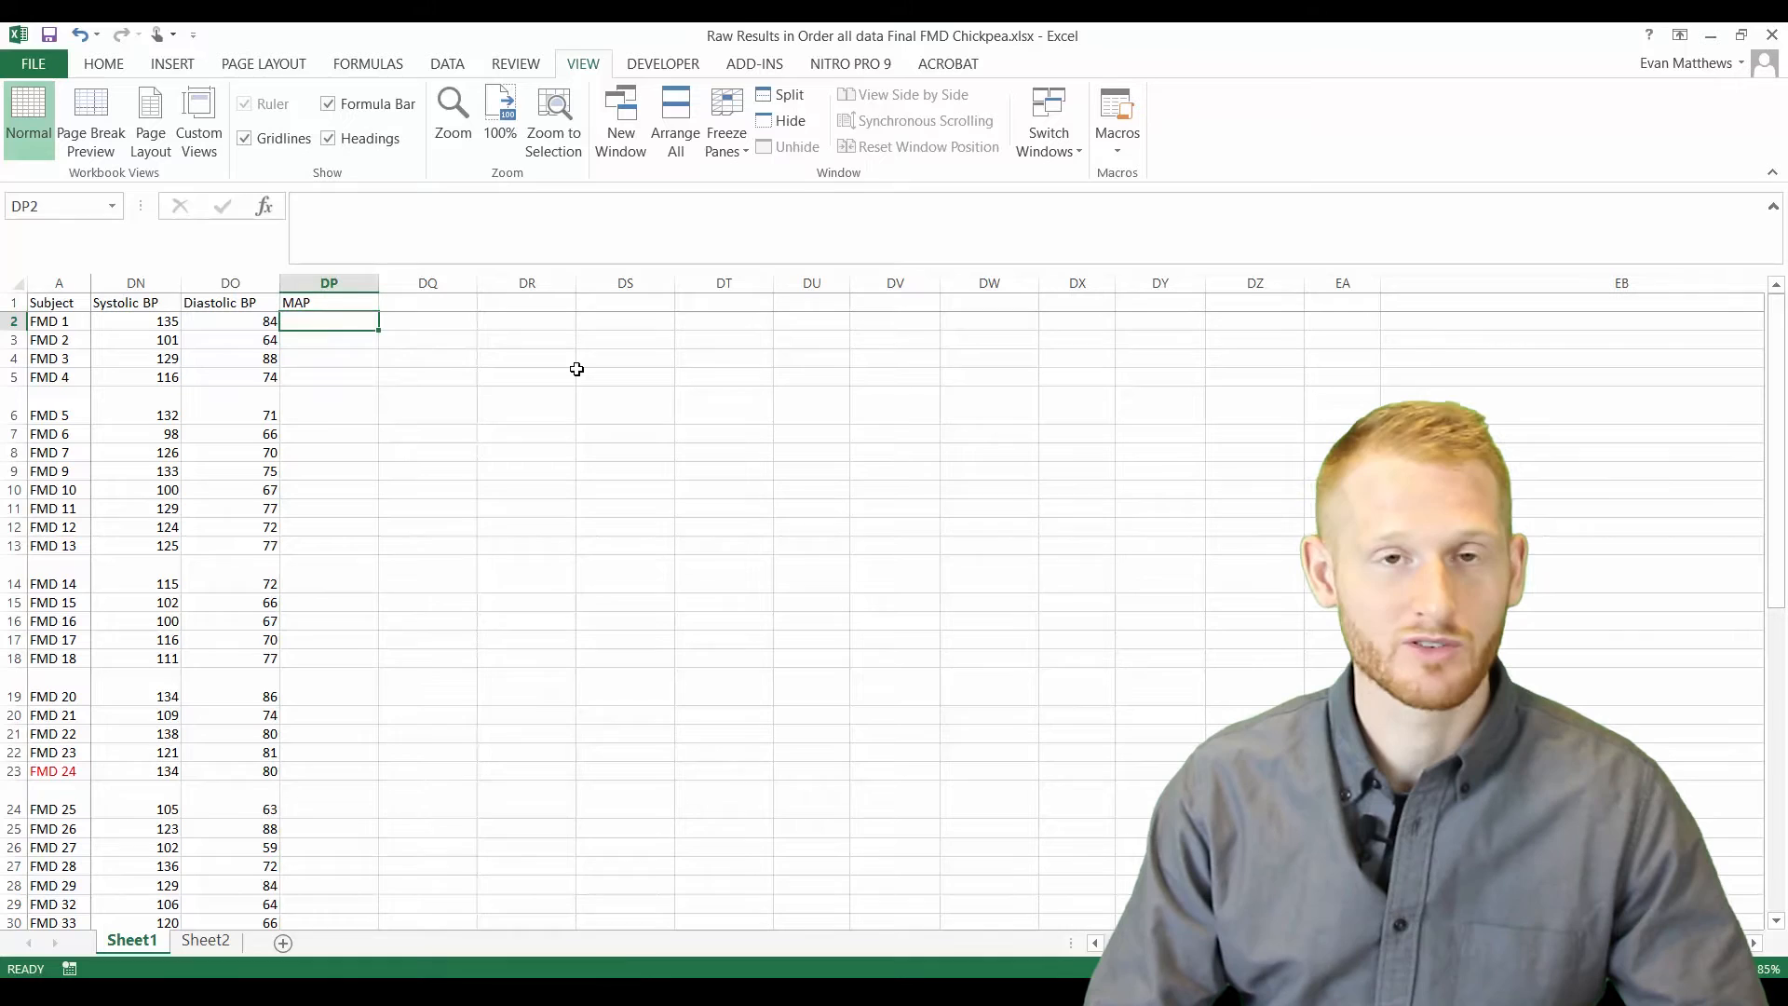
{"action": "type", "text": "="}
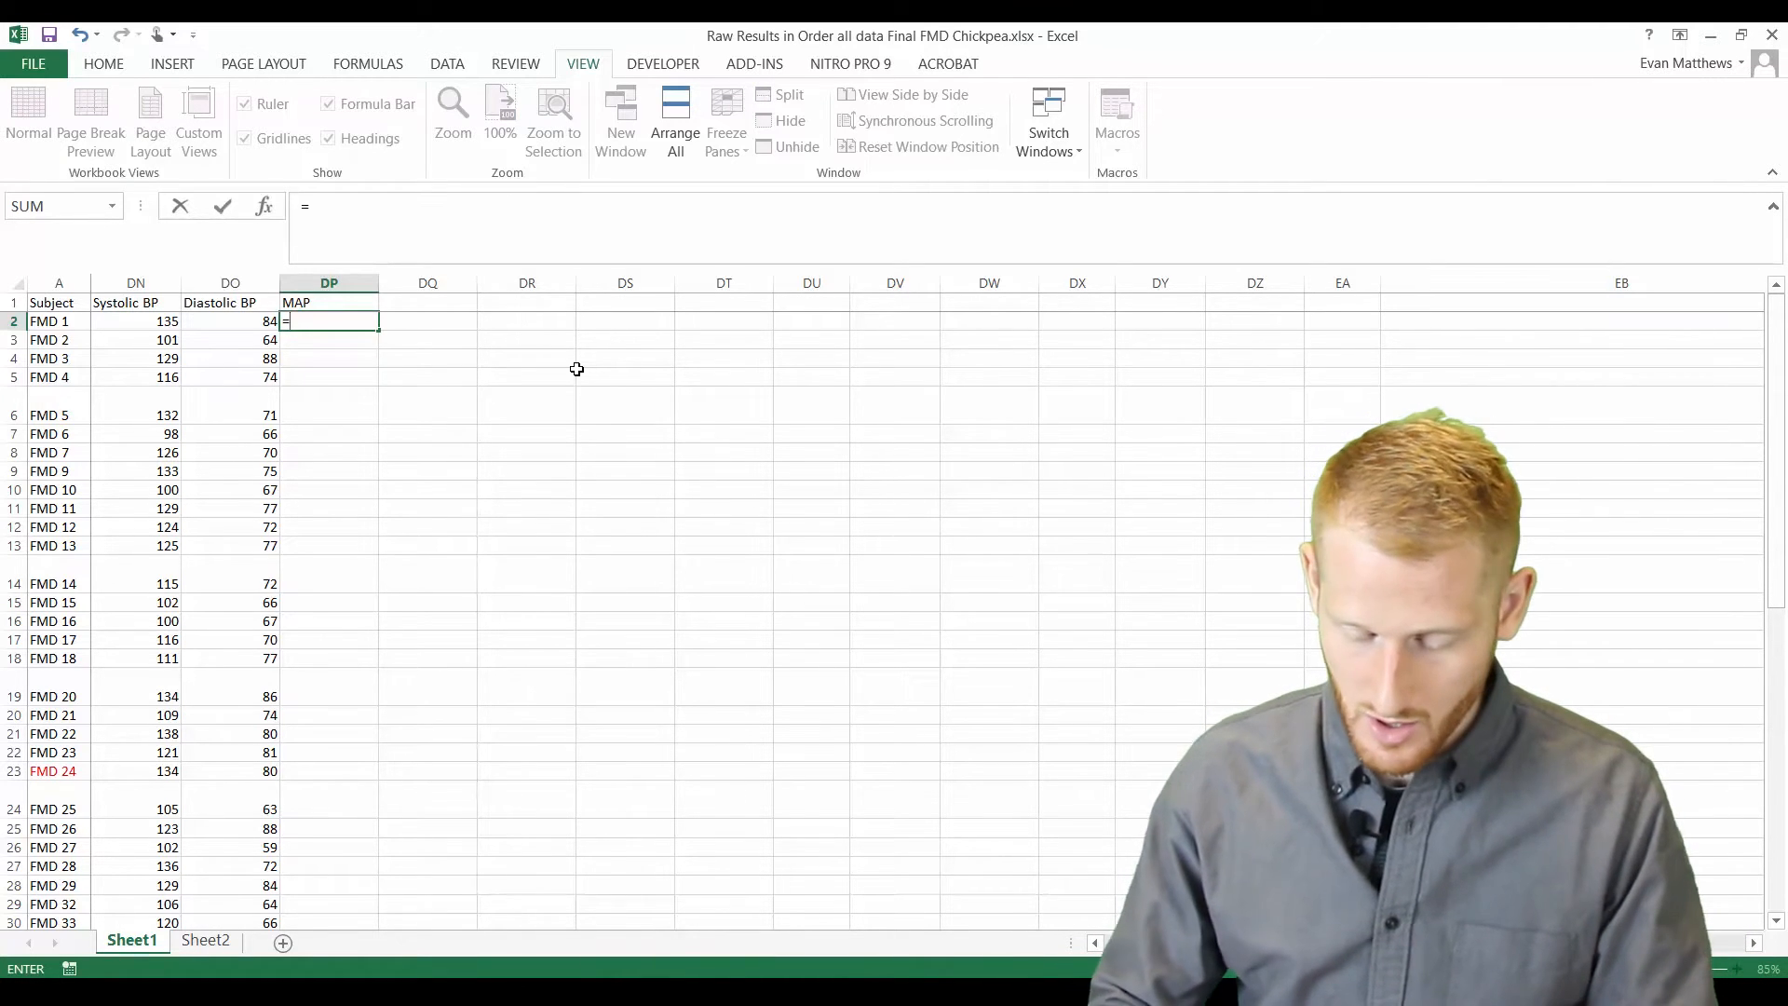
{"action": "type", "text": "1/3"}
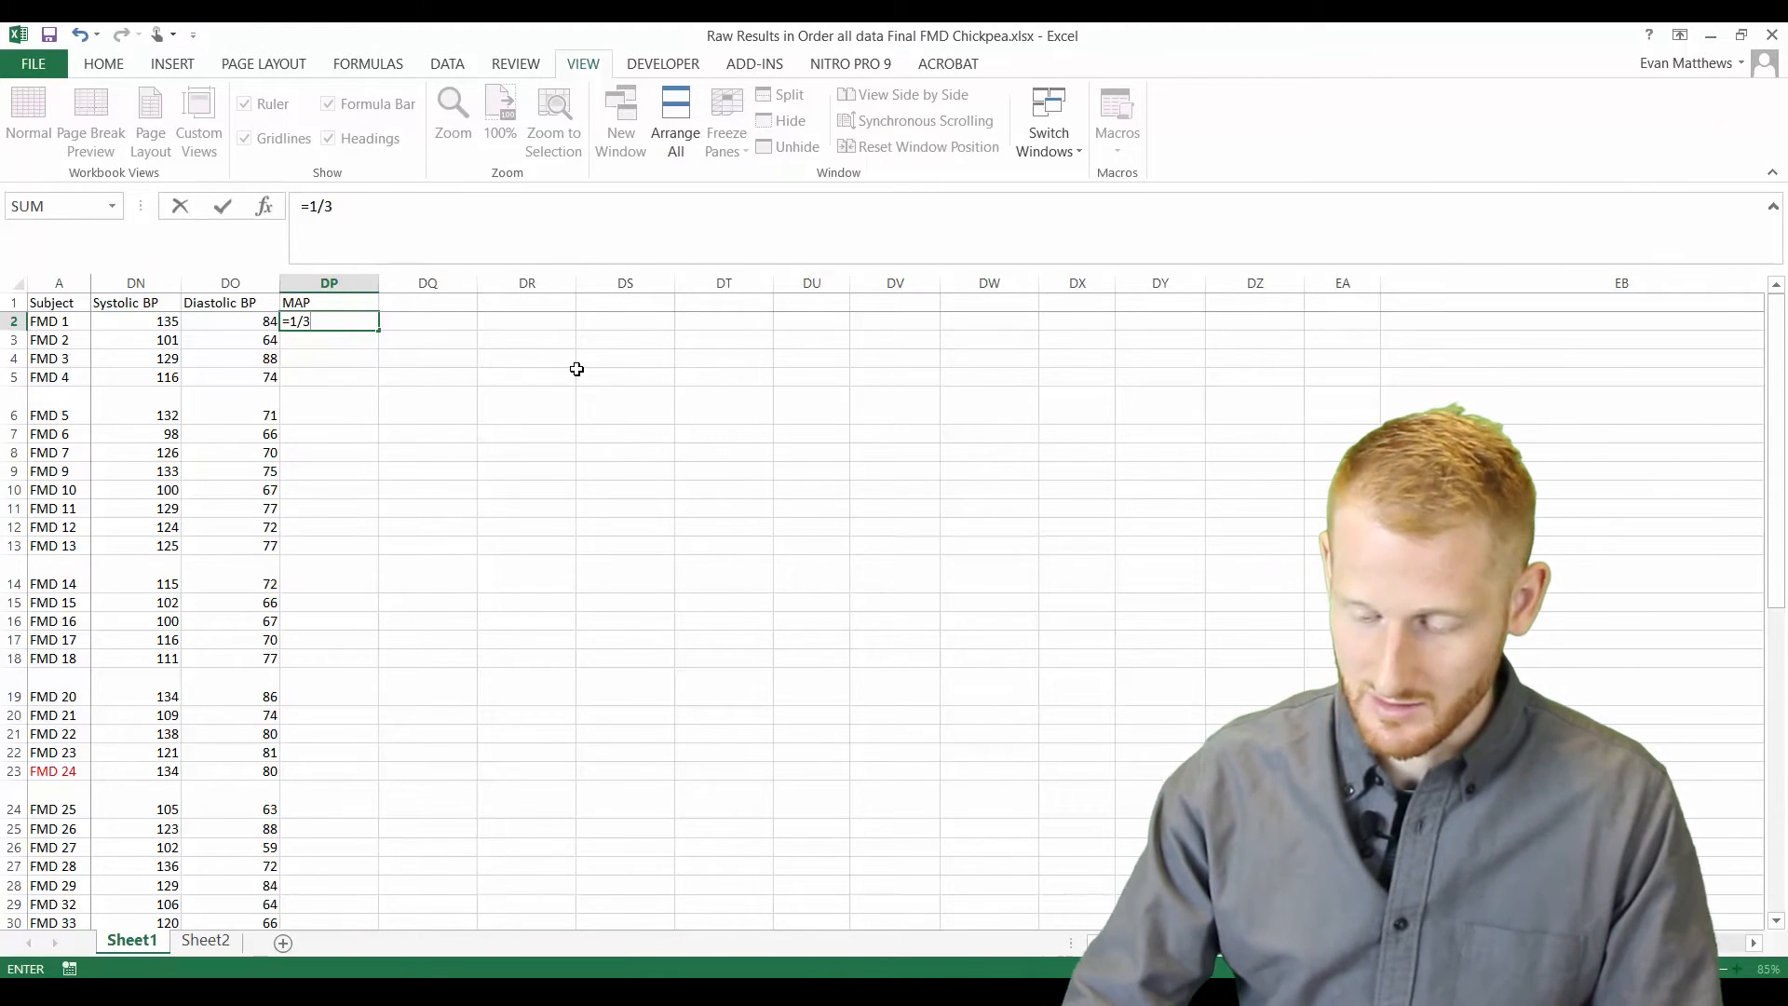
{"action": "type", "text": "*"}
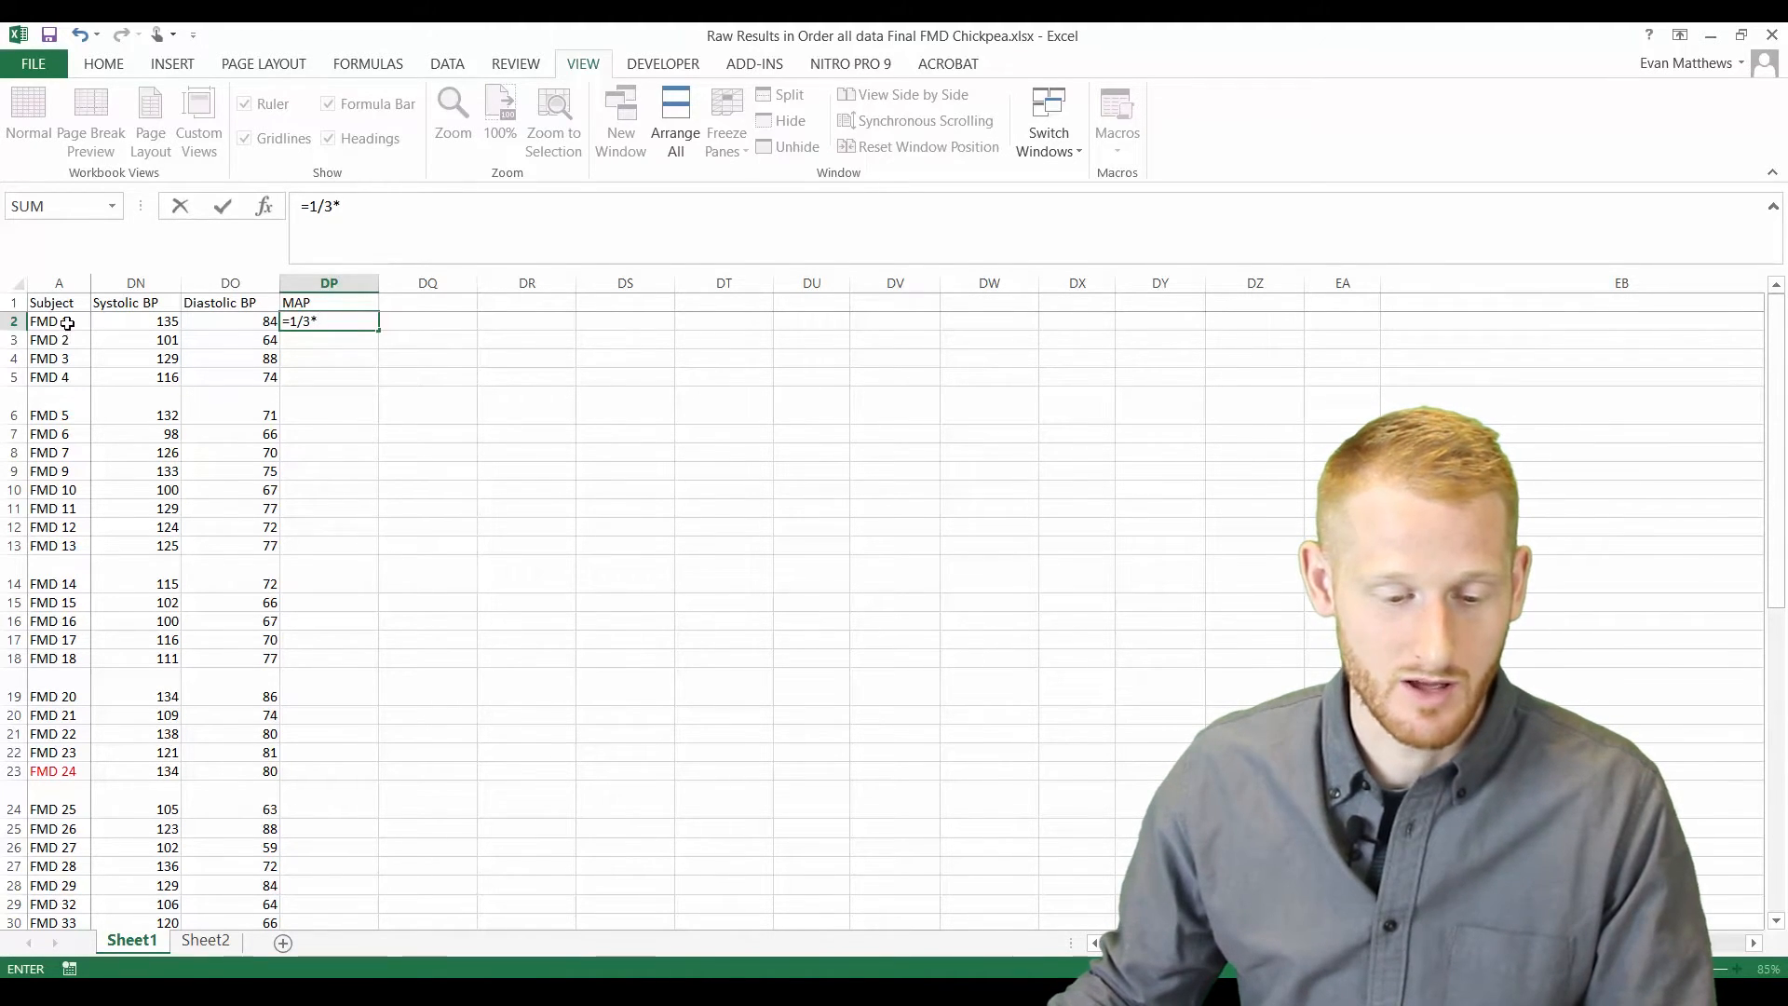
Enter FMD 1's MAP formula in DP2 as =1/3*DN2+2/3*DO2, giving 101.
{"action": "left_click", "coordinate": [125, 323]}
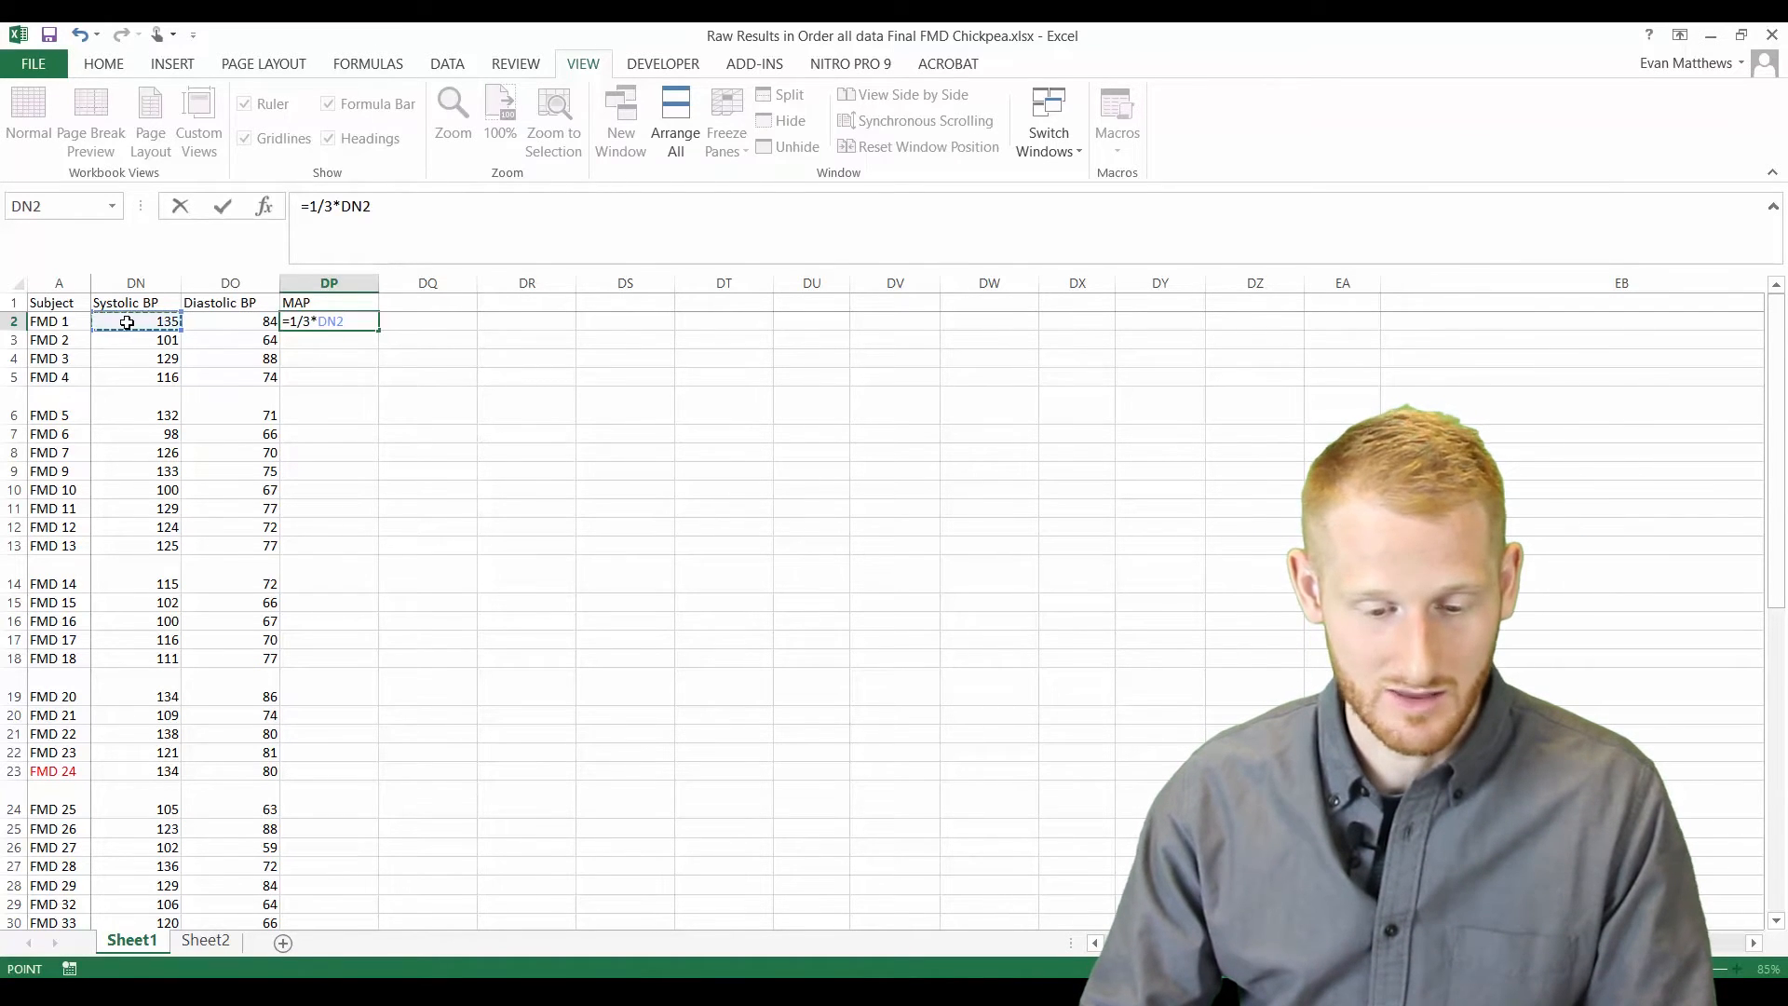
{"action": "type", "text": "+"}
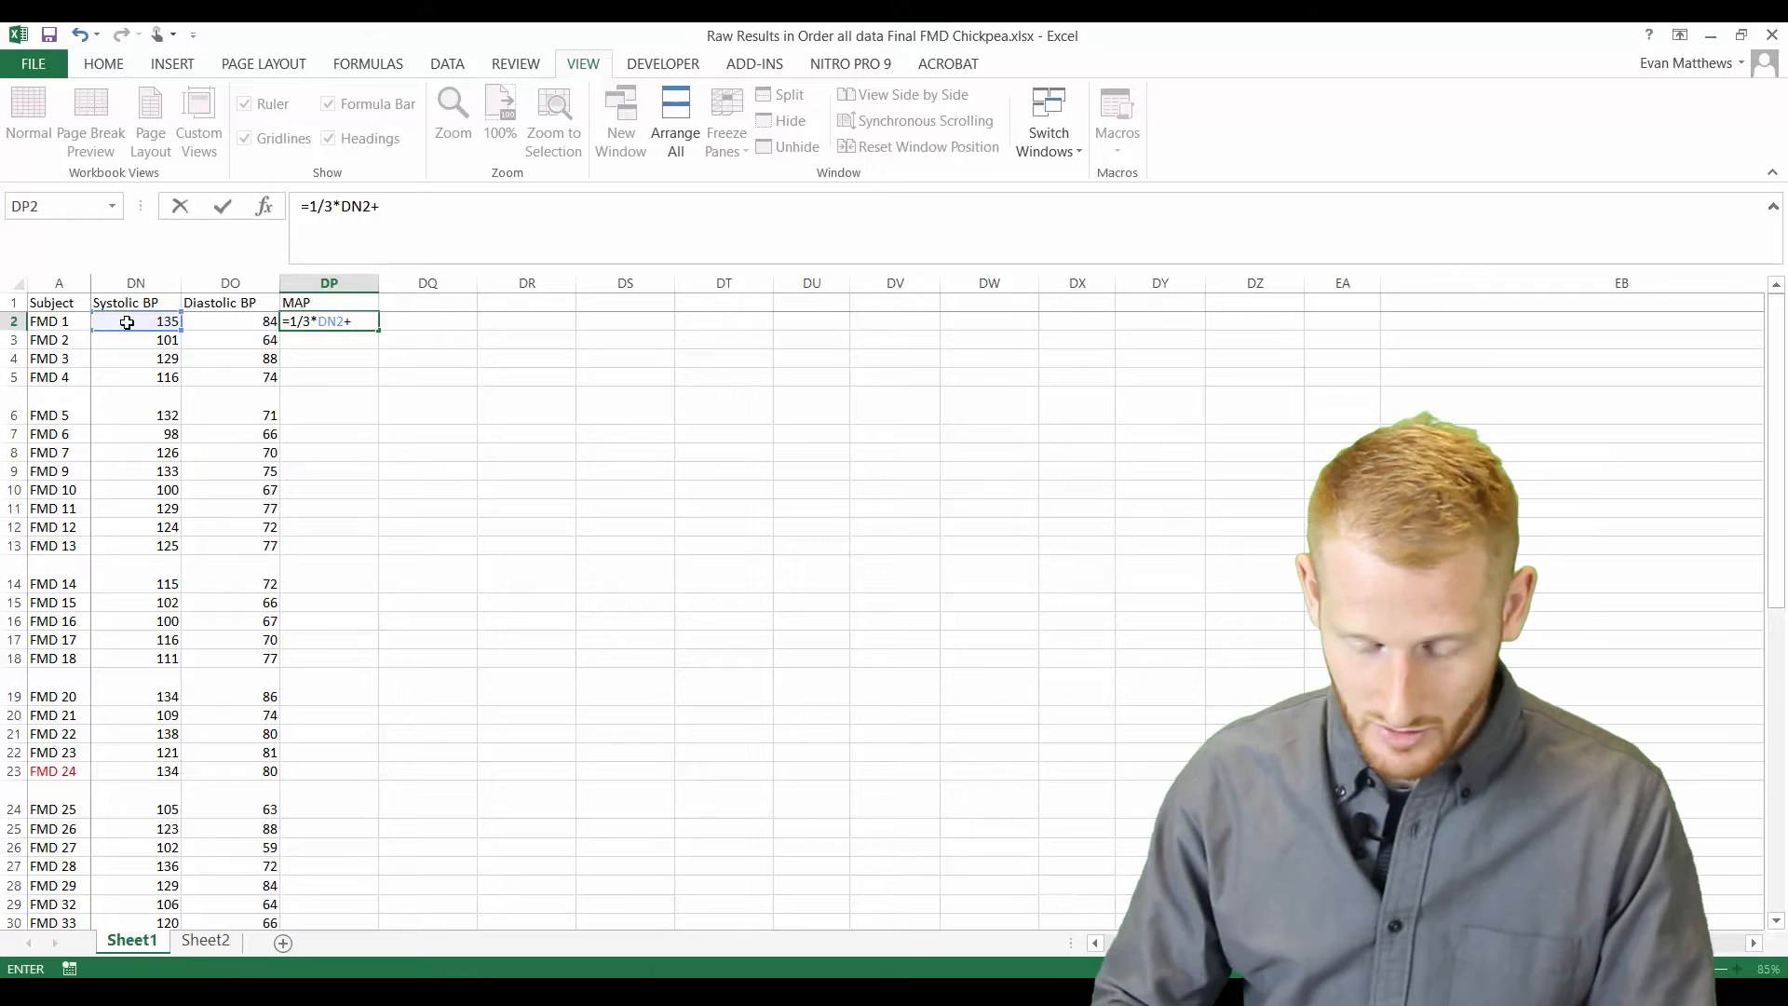
{"action": "type", "text": "2/3"}
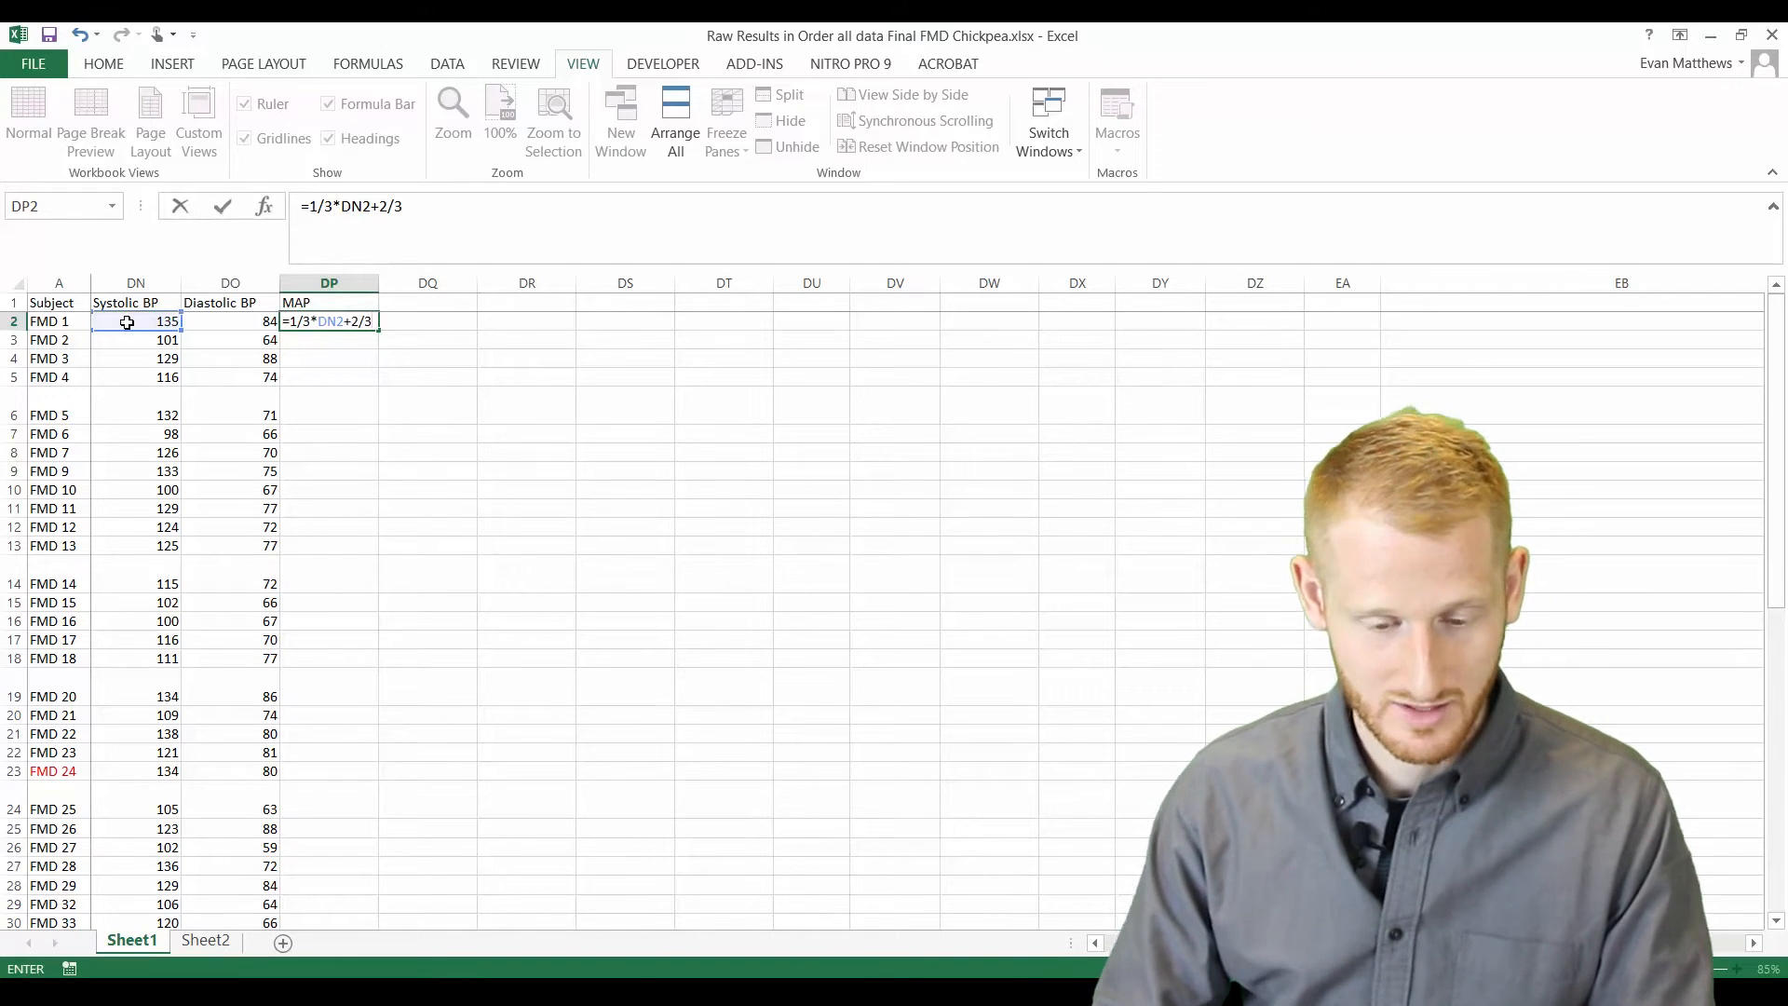
{"action": "type", "text": "*"}
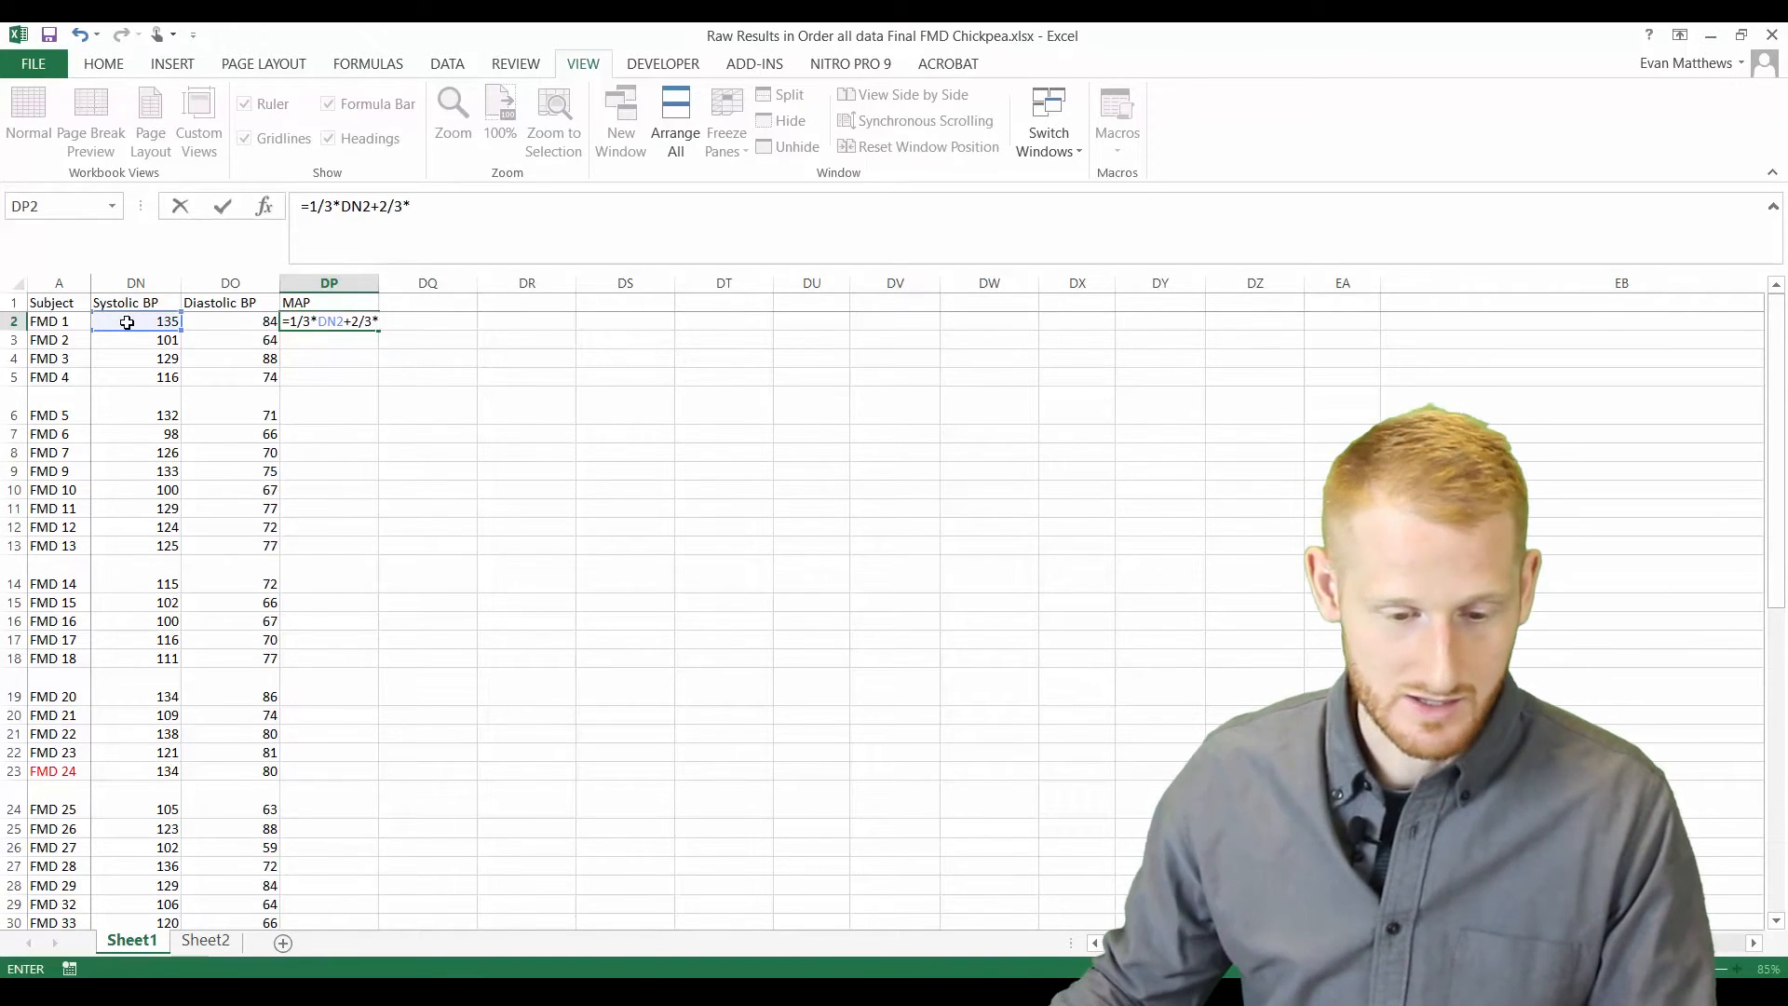
{"action": "left_click", "coordinate": [241, 321]}
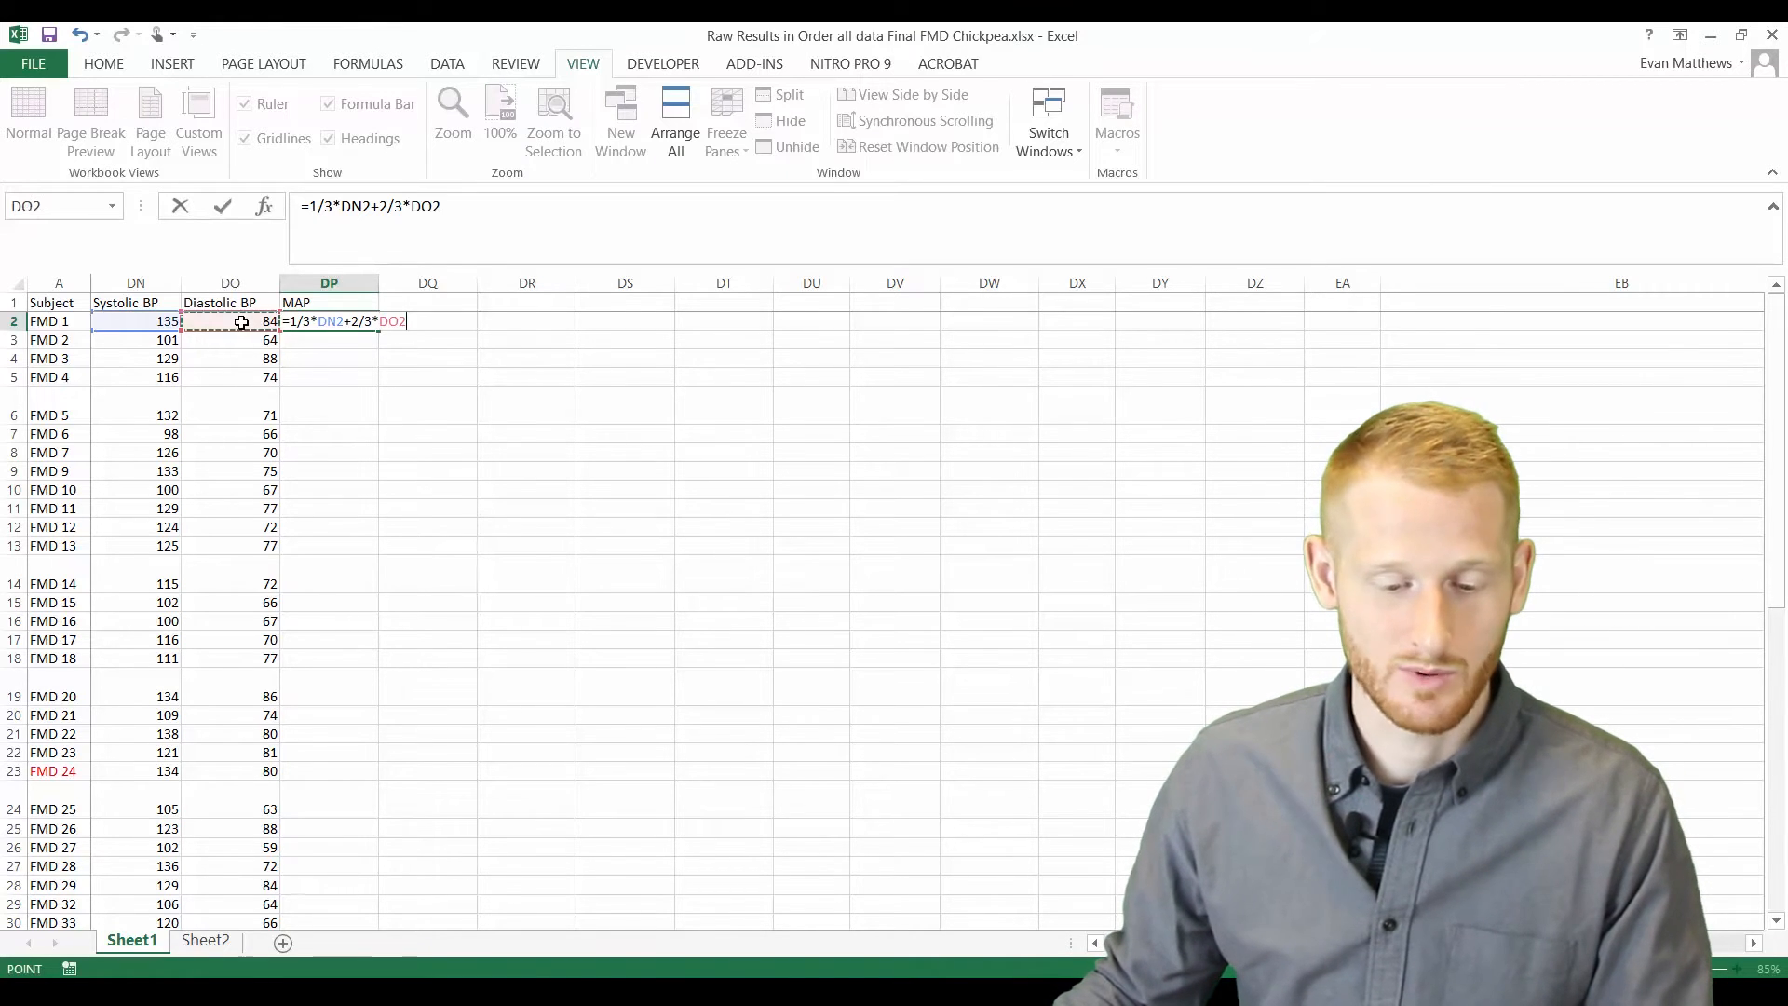
{"action": "key", "text": "Return"}
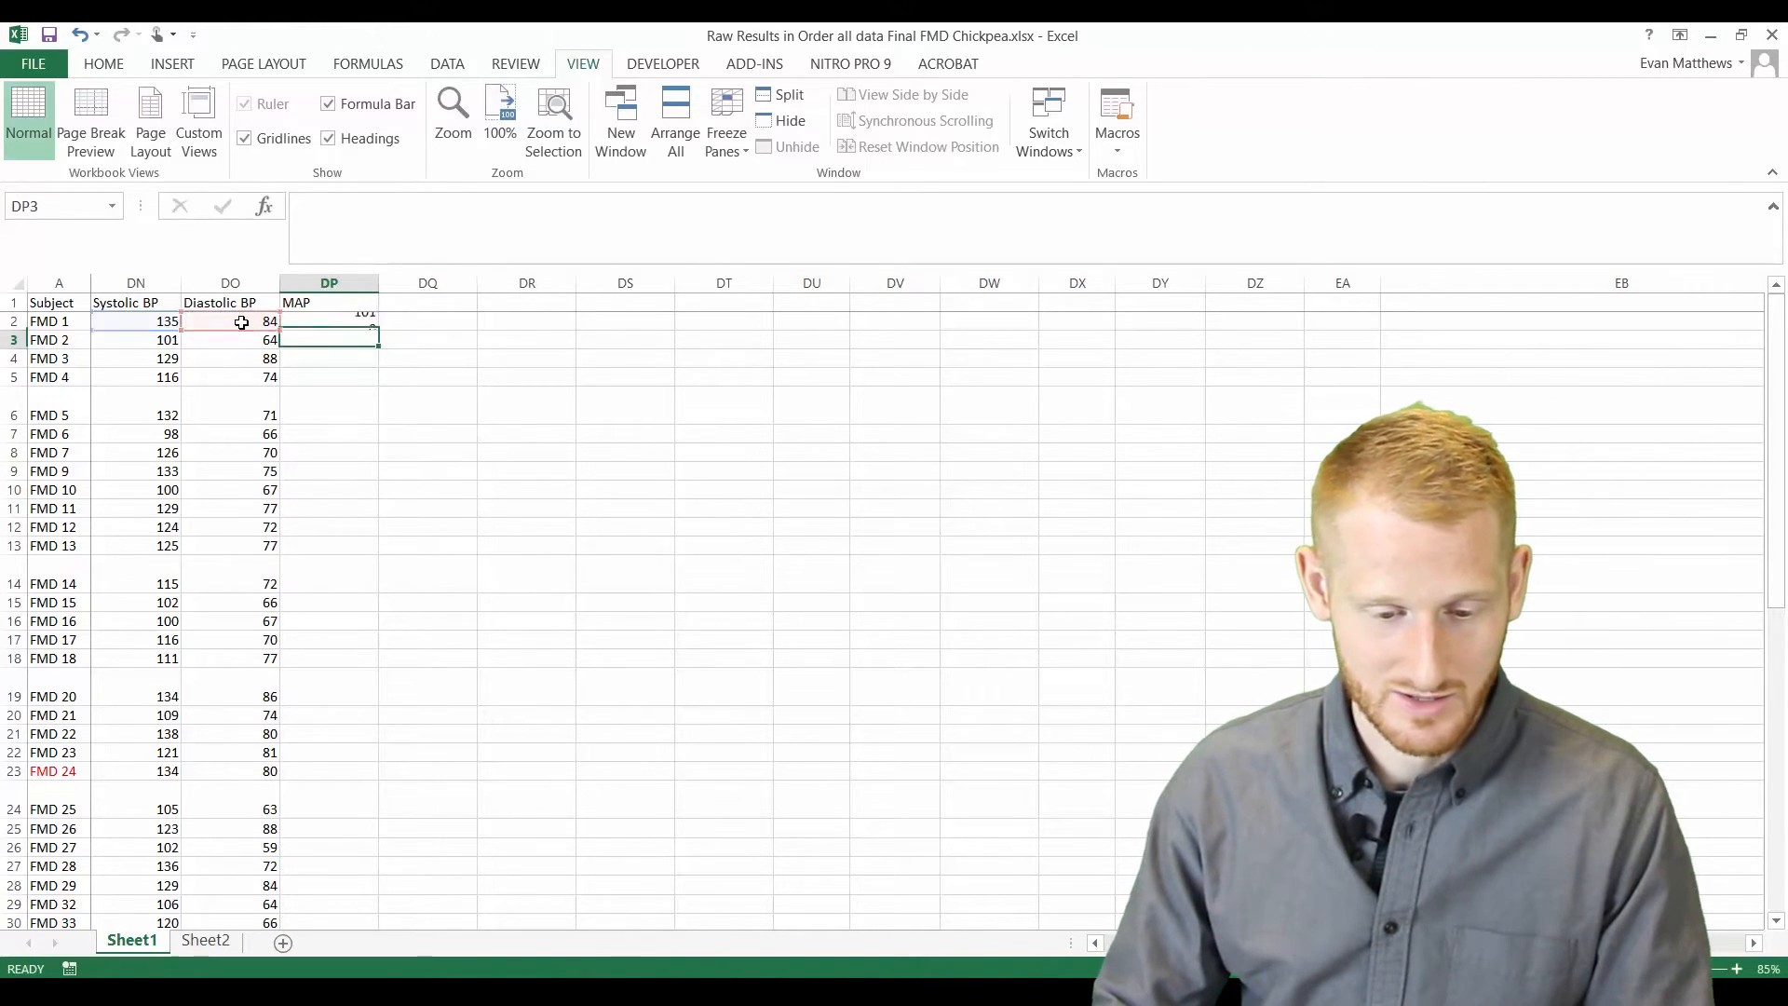
{"action": "left_click", "coordinate": [364, 322]}
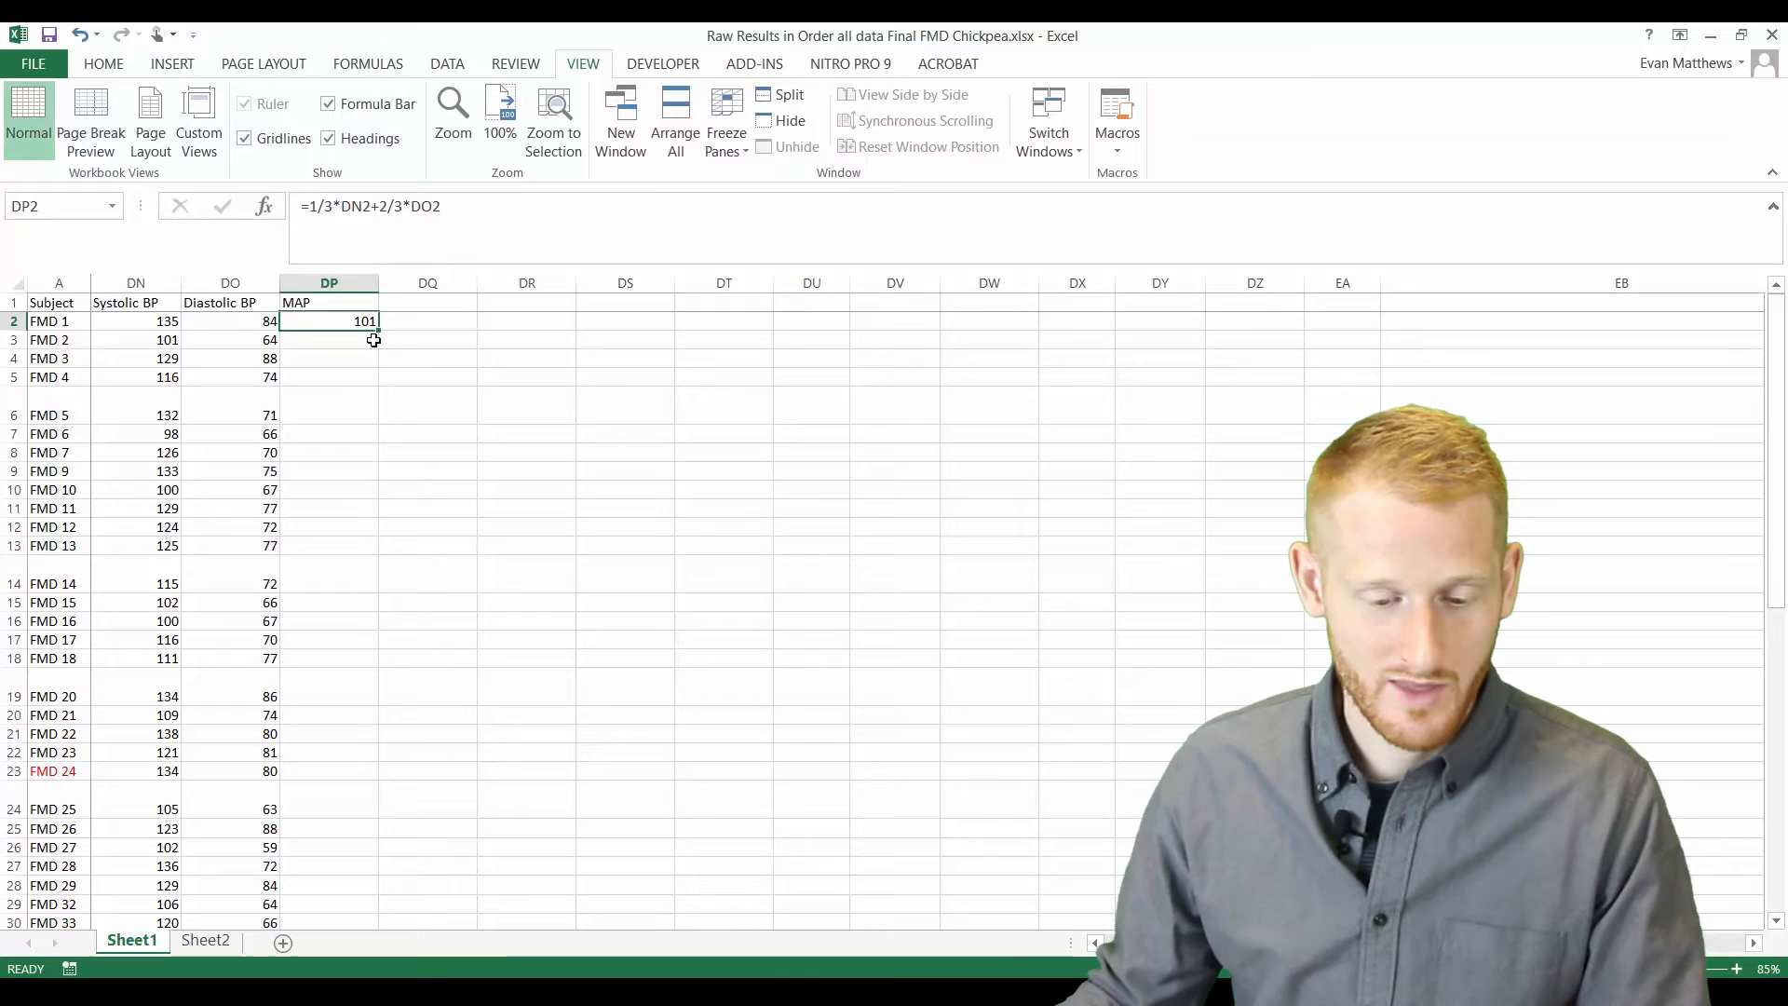
Fill the MAP formula from FMD 1 down to FMD 10 and confirm FMD 1's formula is unchanged.
{"action": "left_click_drag", "start_coordinate": [374, 330], "coordinate": [374, 491]}
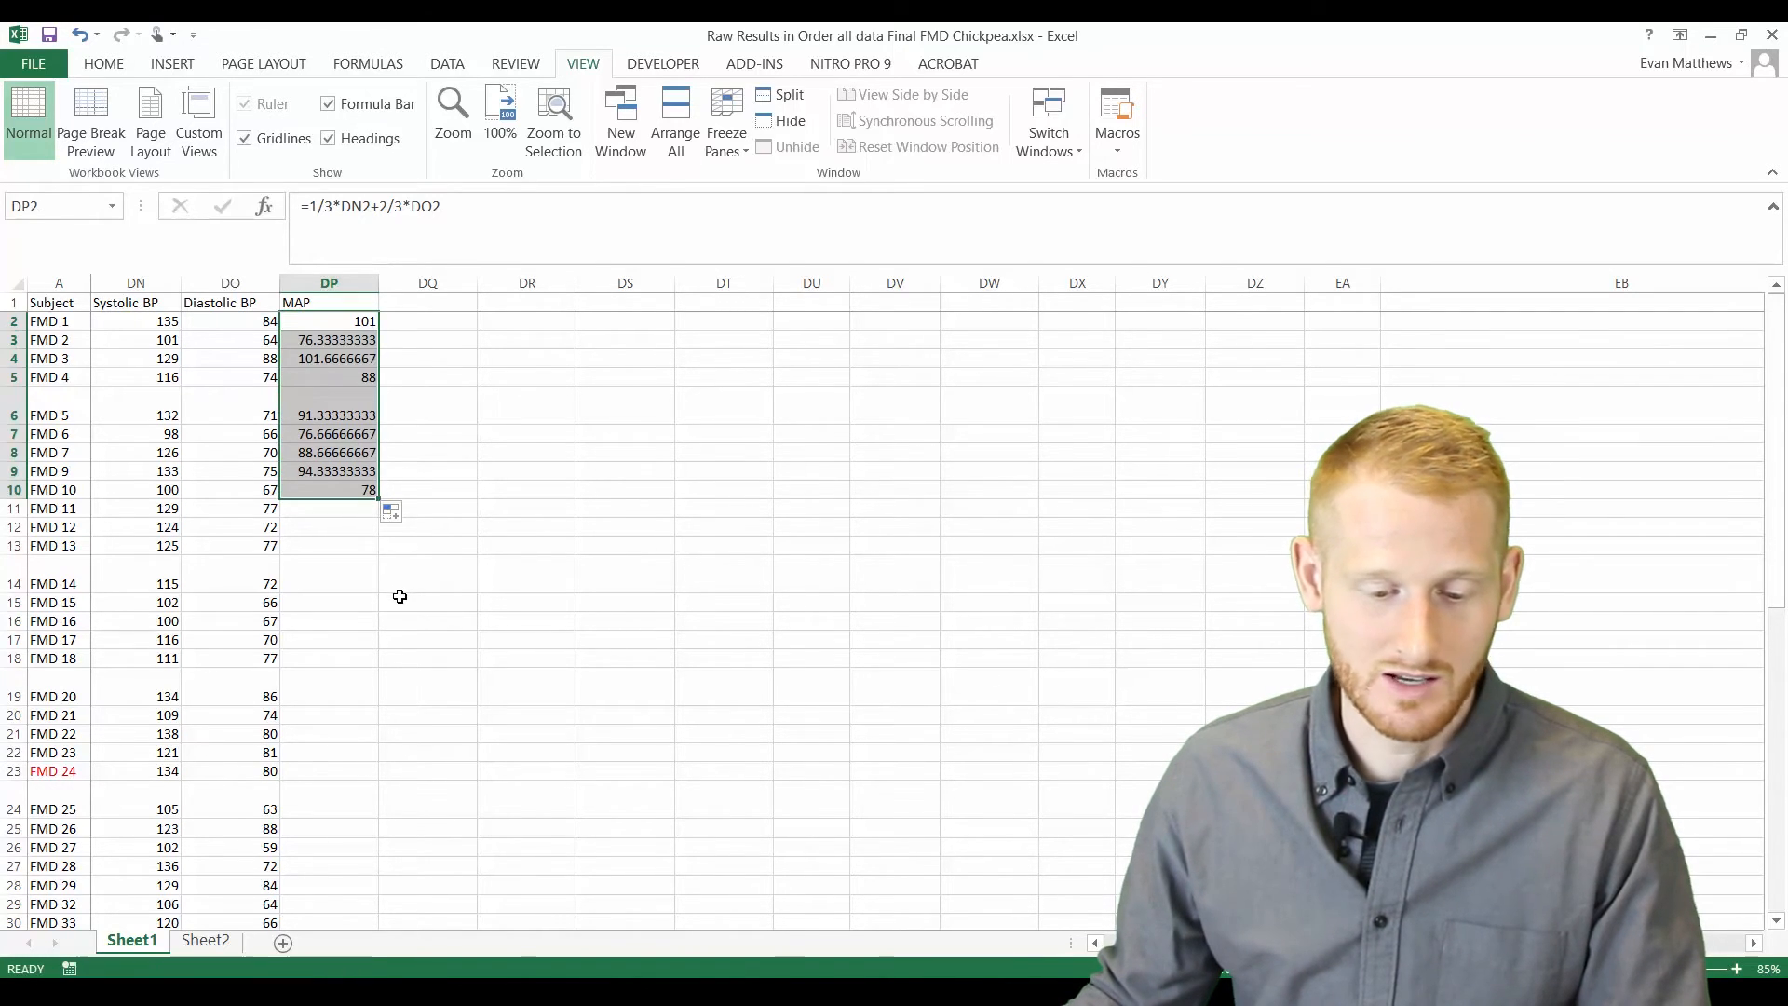
{"action": "left_click", "coordinate": [525, 510]}
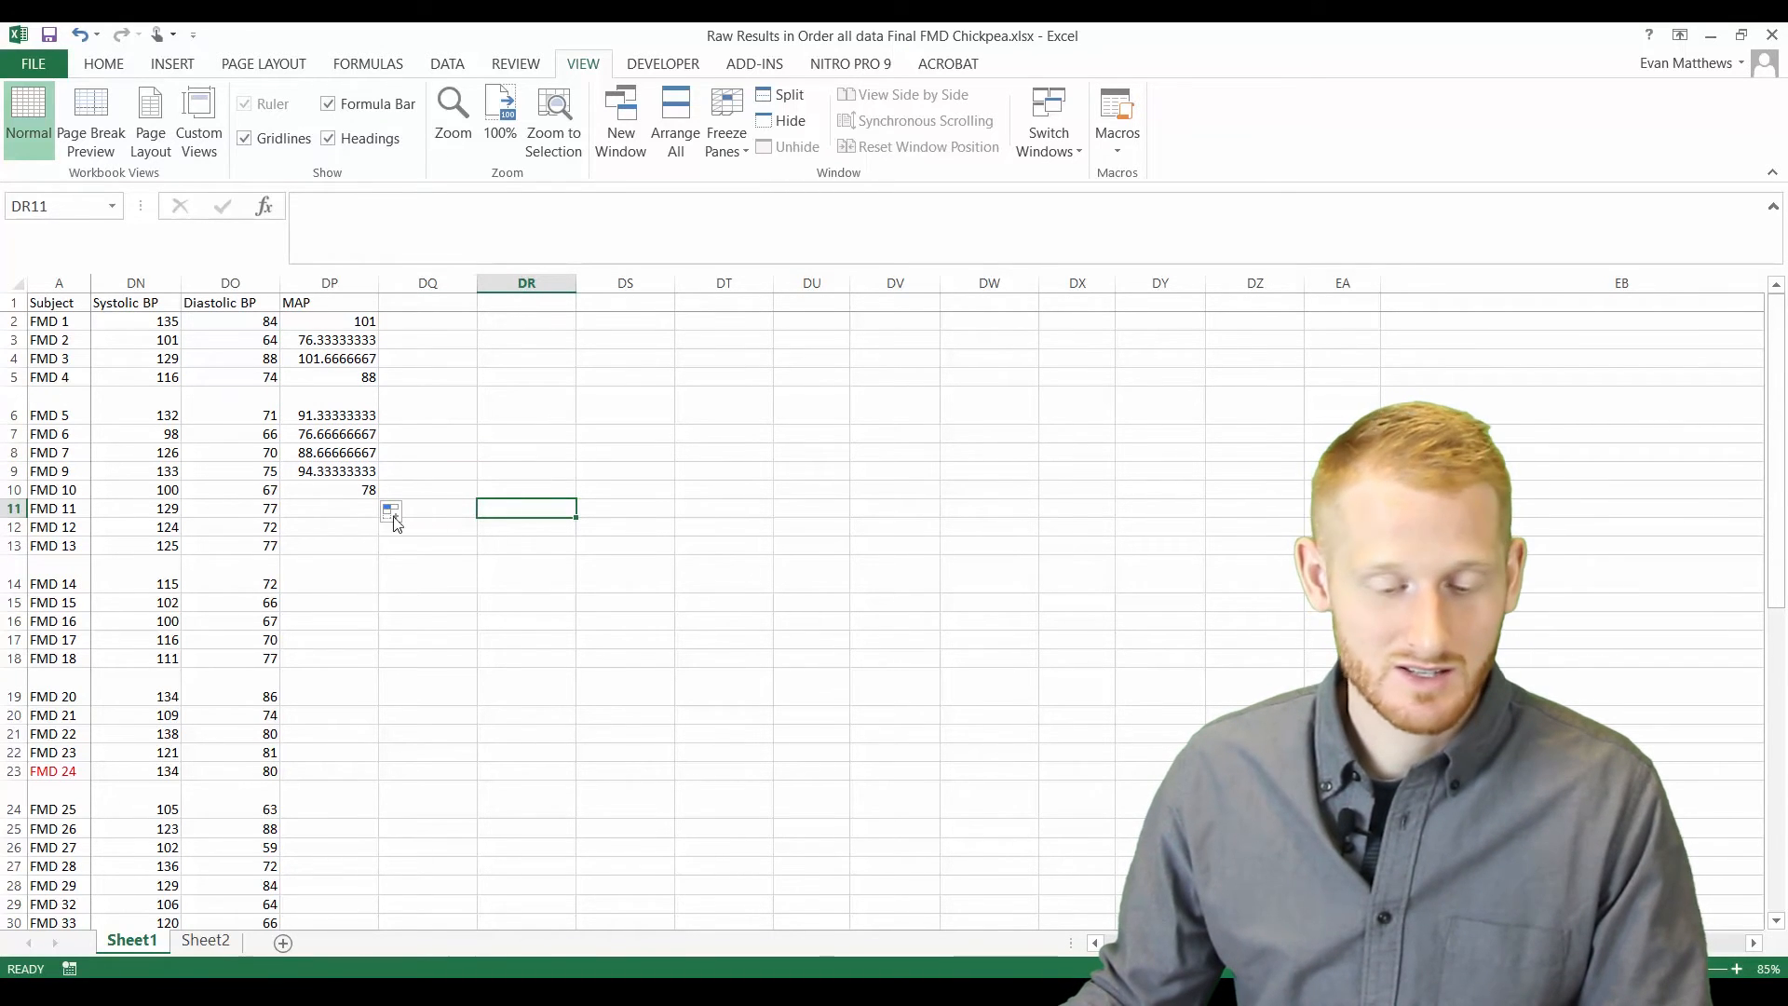
{"action": "left_click", "coordinate": [359, 322]}
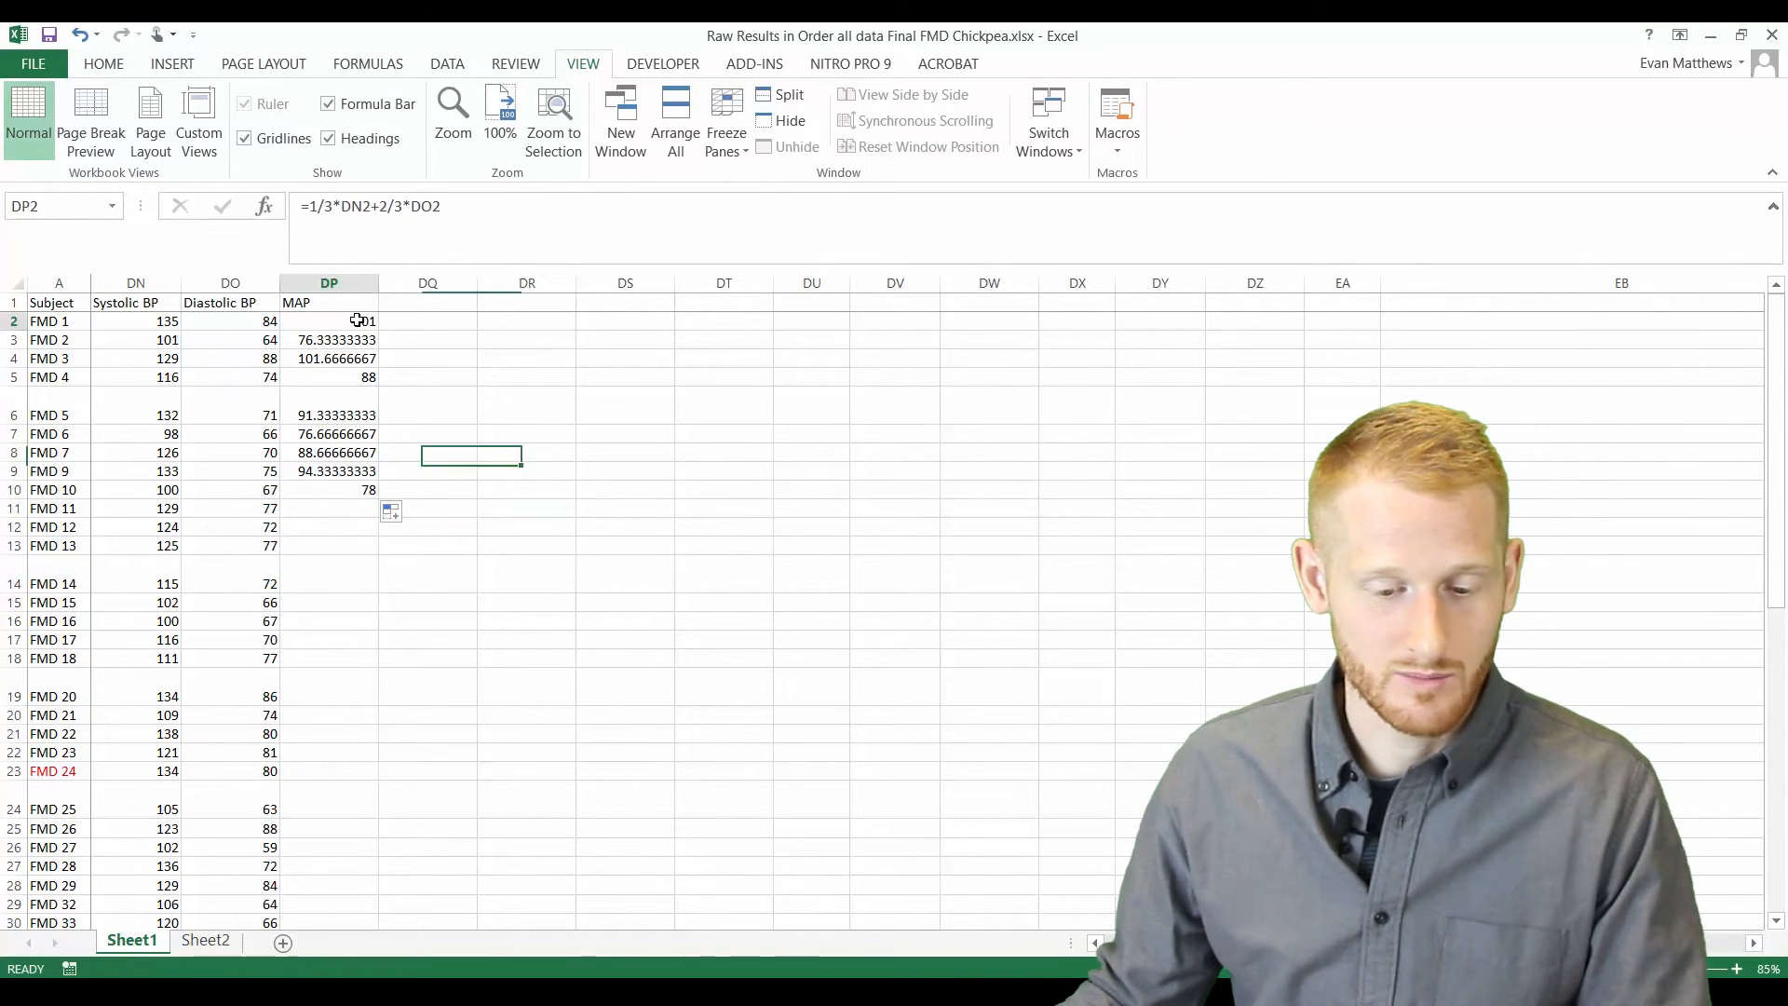
{"action": "left_click", "coordinate": [375, 207]}
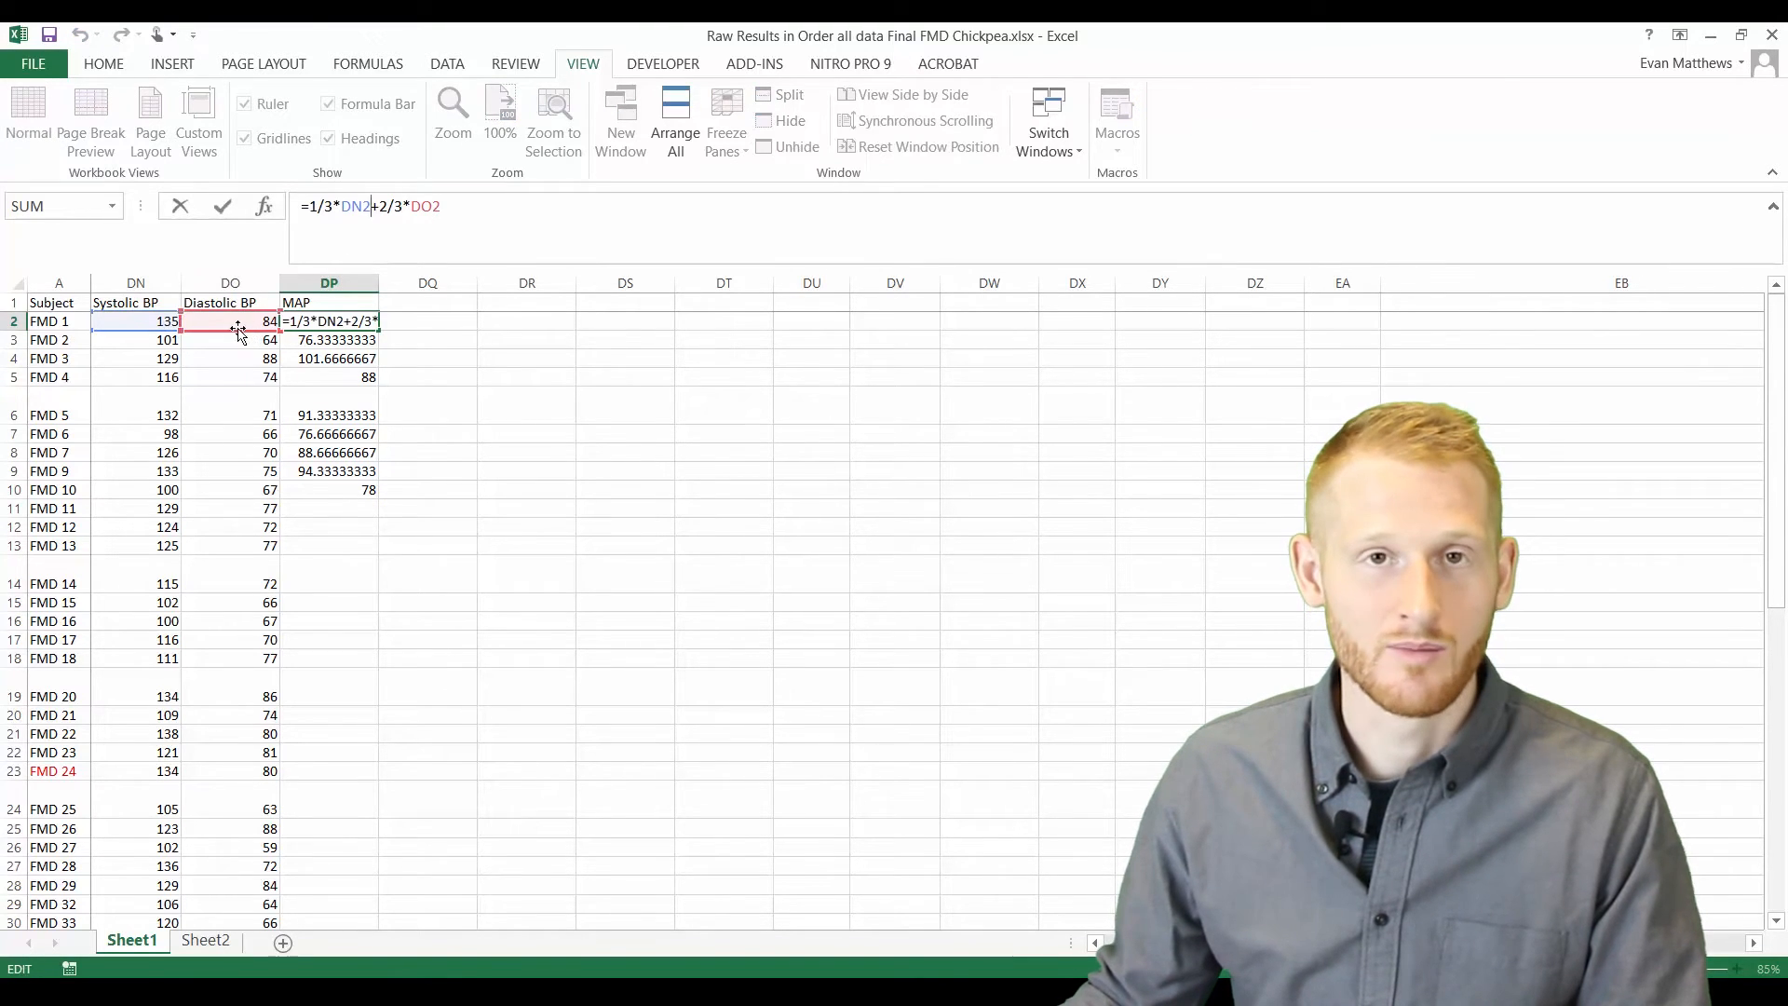
{"action": "key", "text": "Return"}
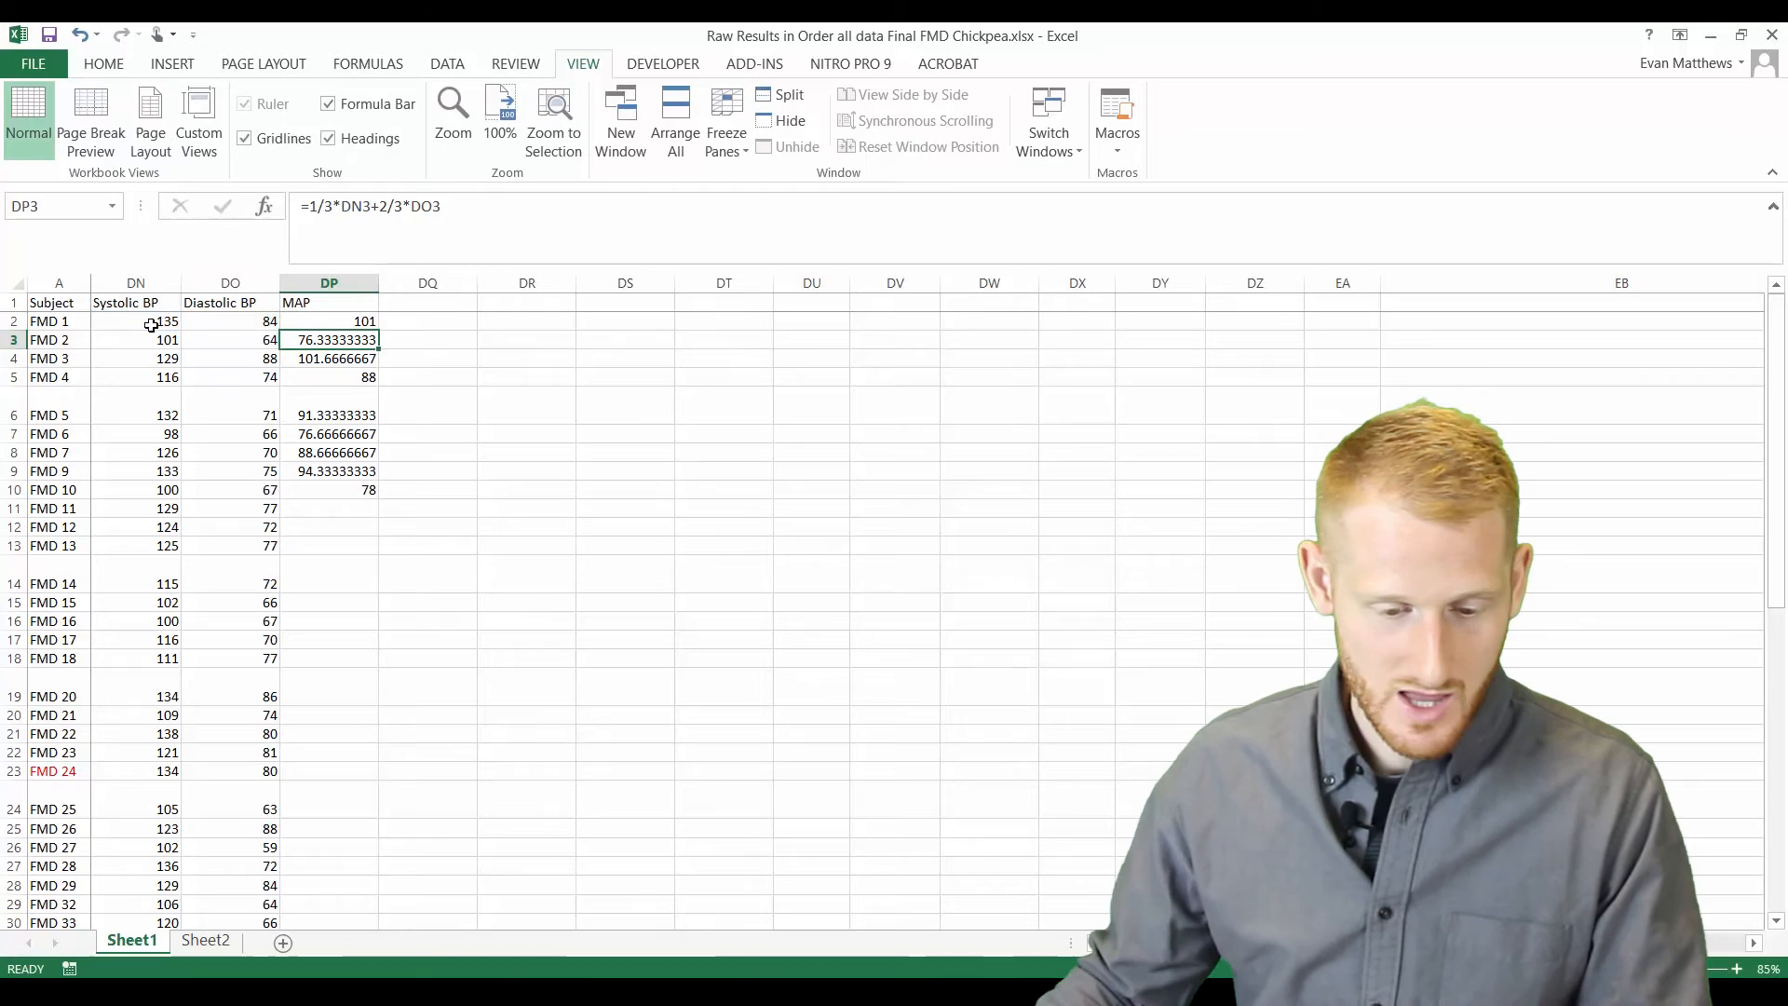
Verify FMD 10's copied MAP formula references its own row's systolic and diastolic values, giving 78.
{"action": "left_click", "coordinate": [346, 486]}
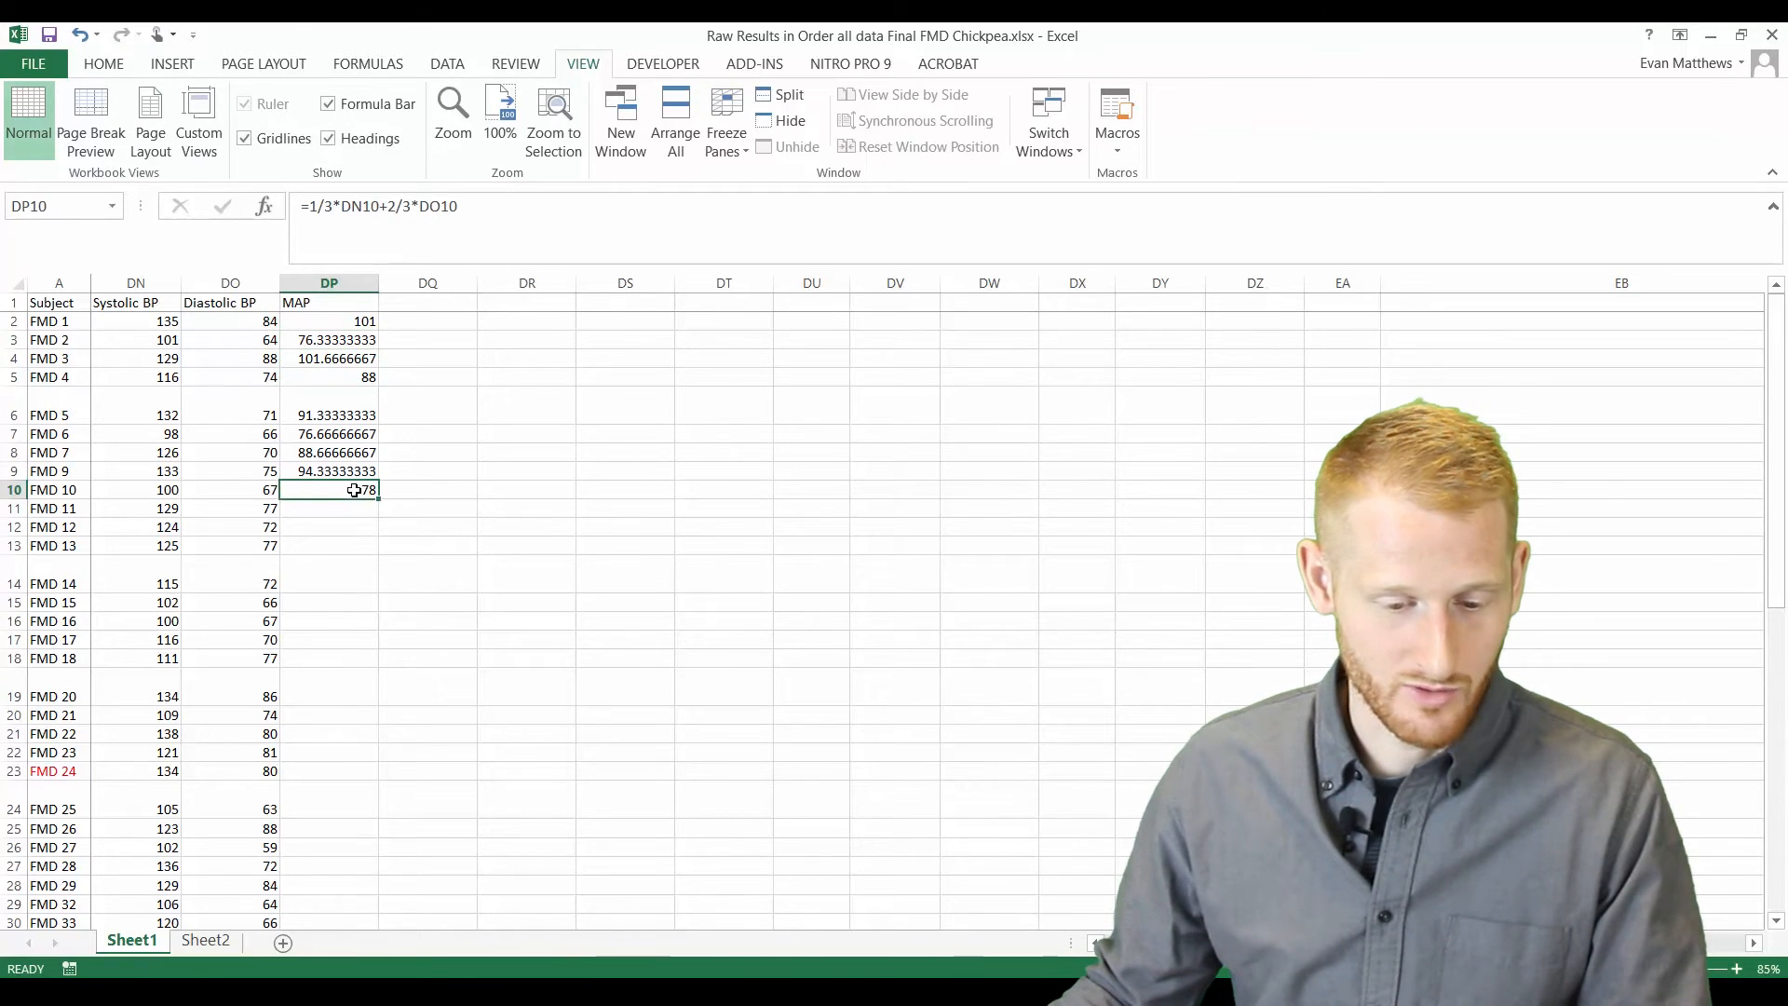
{"action": "left_click", "coordinate": [360, 206]}
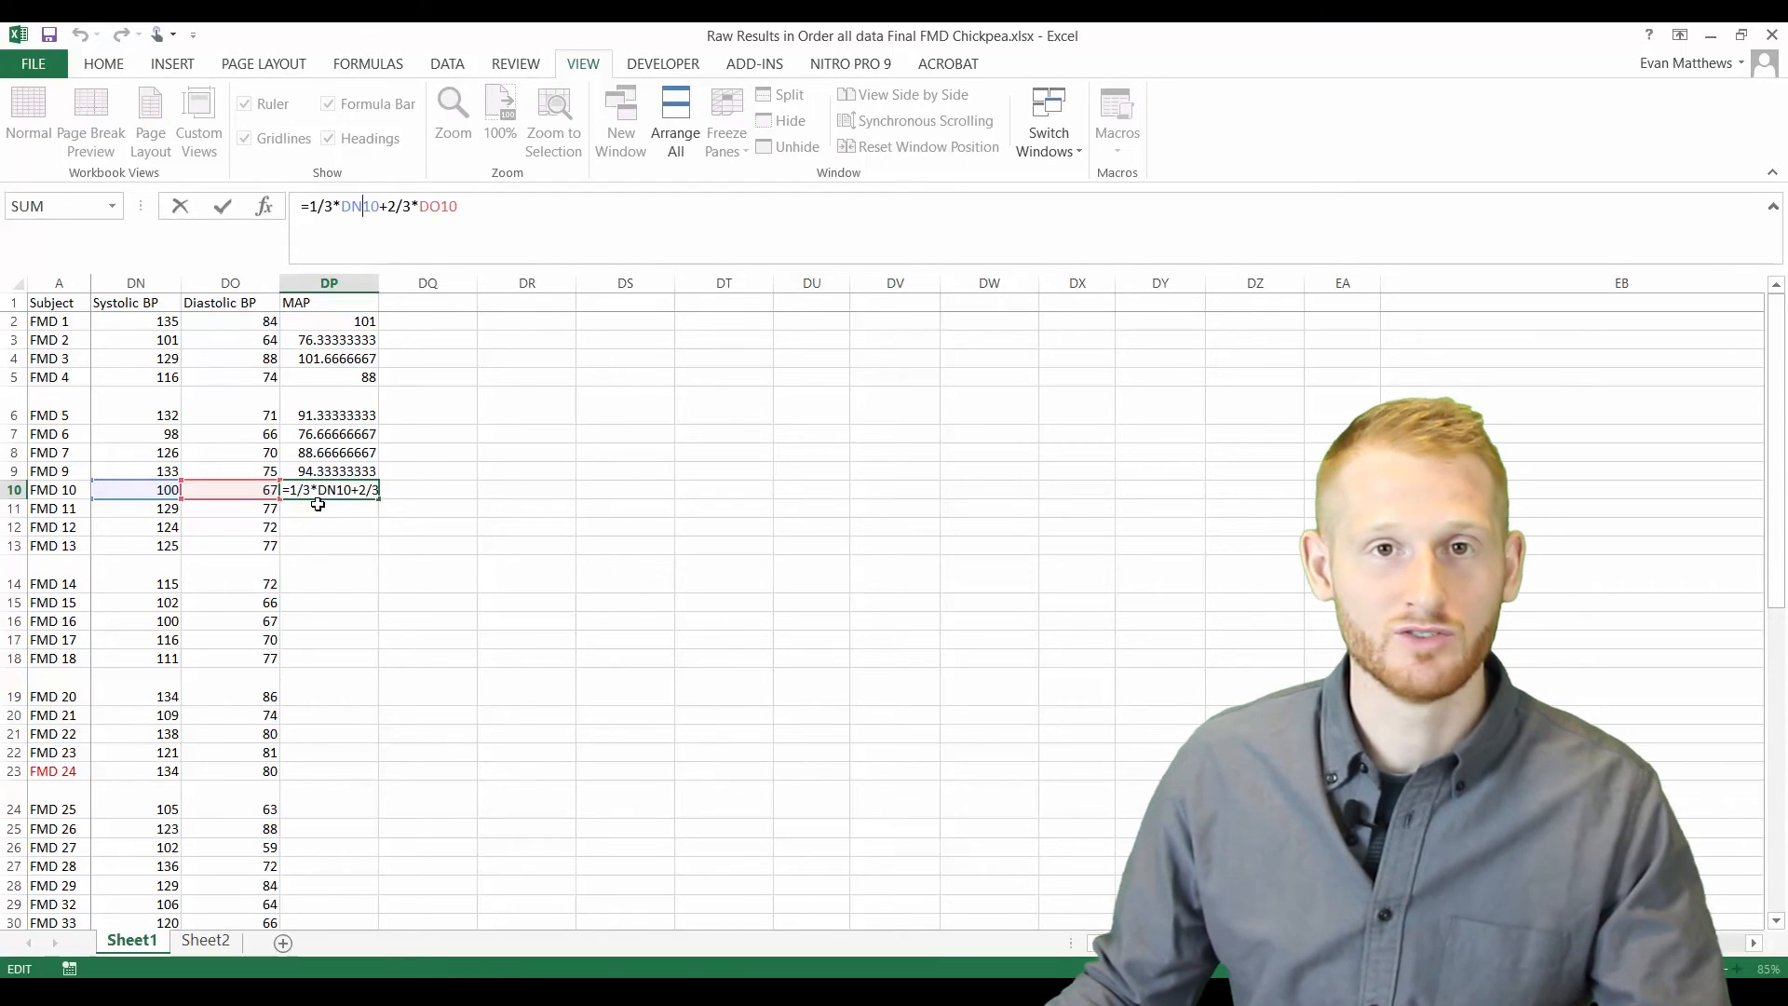
Autofill the MAP formula from FMD 10 down to the last subject, FMD 33.
{"action": "left_click", "coordinate": [467, 516]}
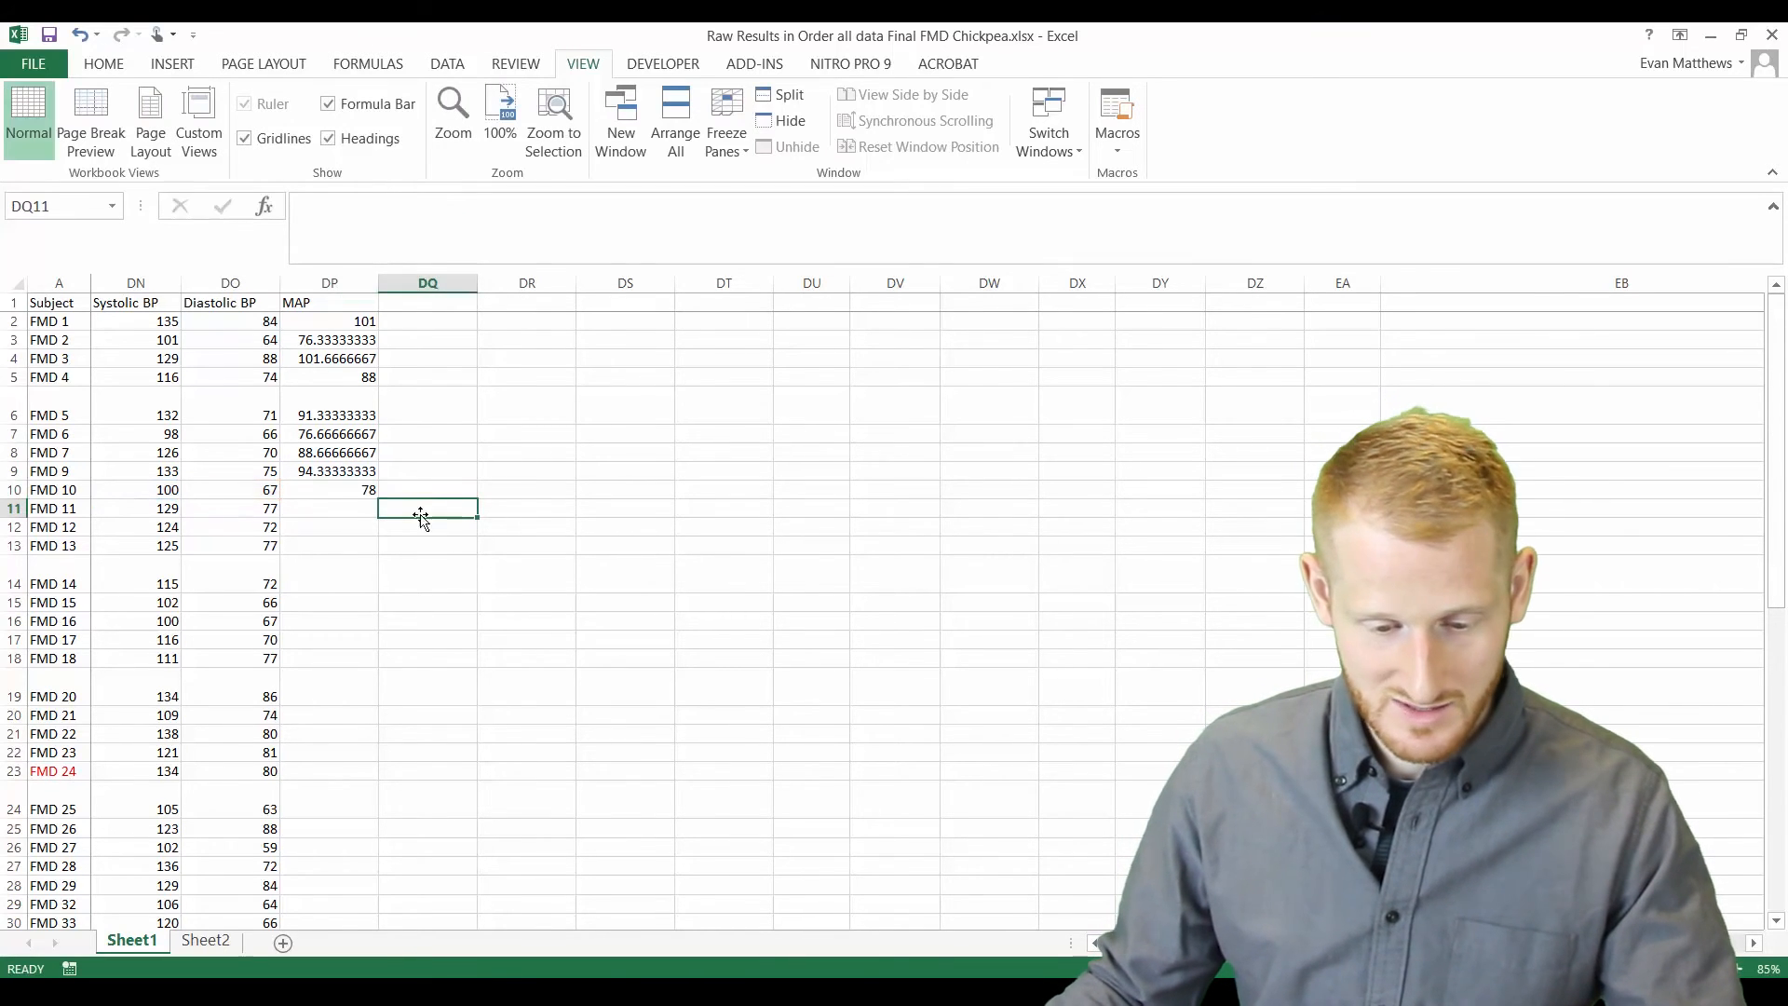
{"action": "left_click", "coordinate": [349, 490]}
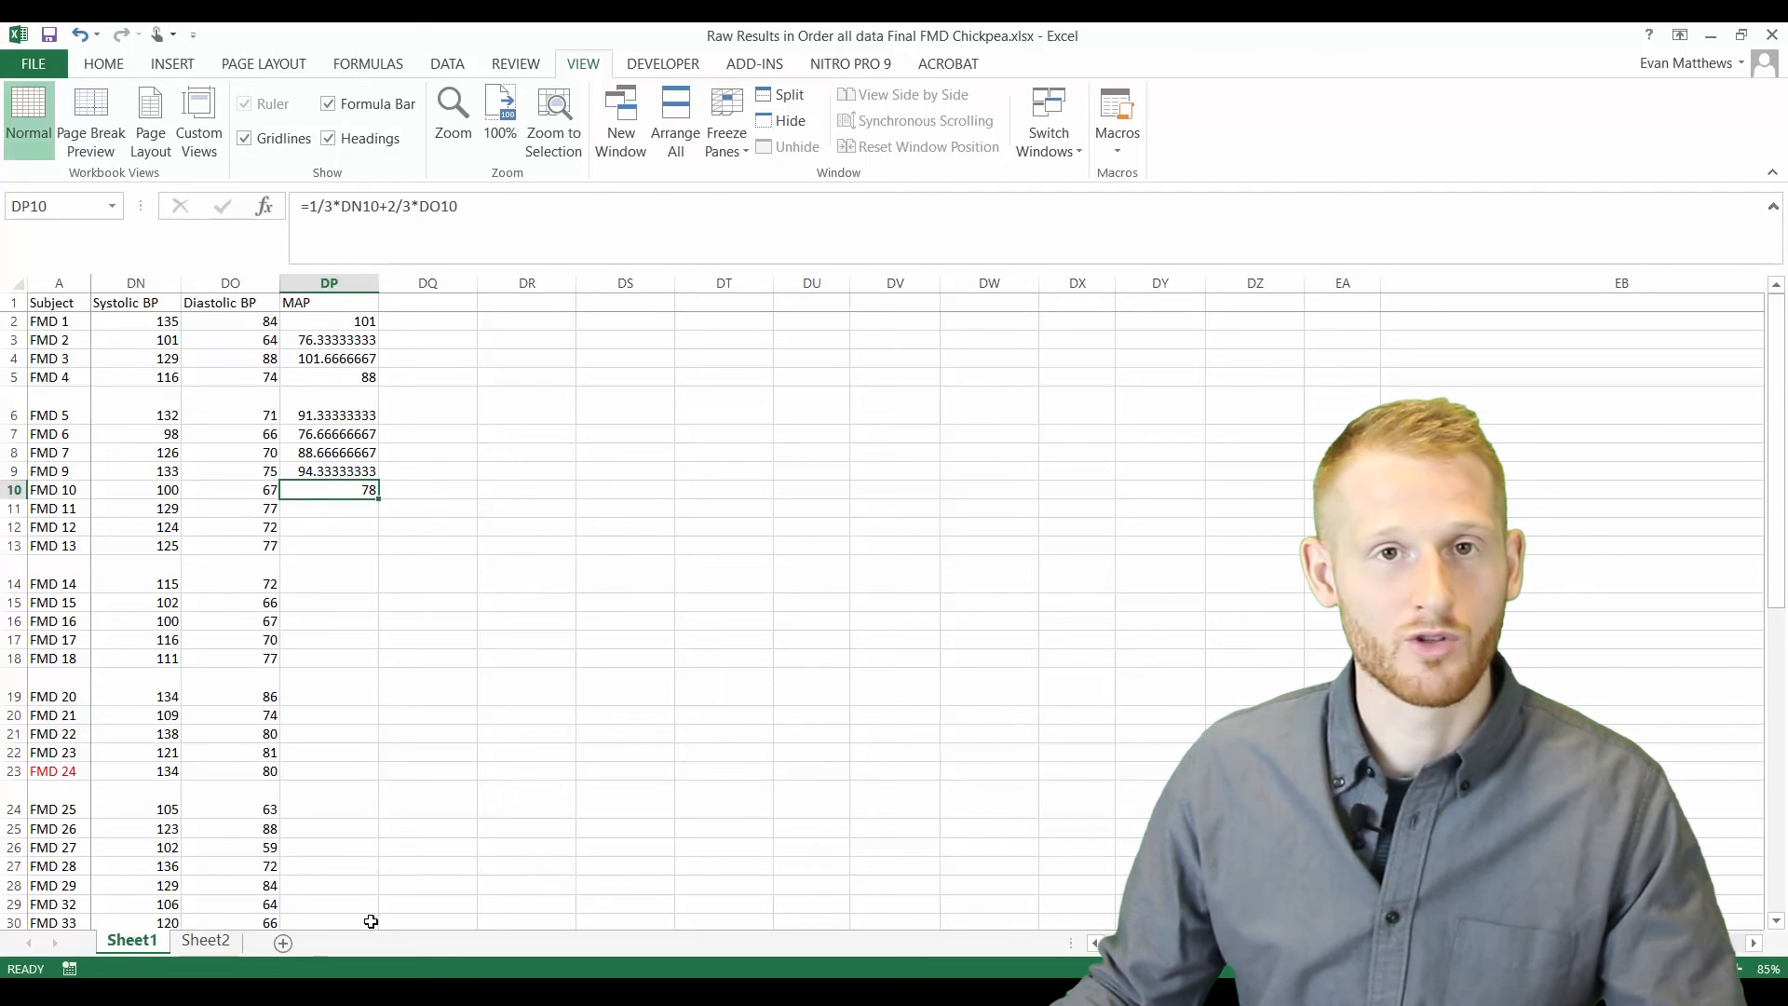
{"action": "double_click", "coordinate": [378, 497]}
{"action": "scroll", "coordinate": [378, 499], "scroll_direction": "down", "scroll_amount": 3}
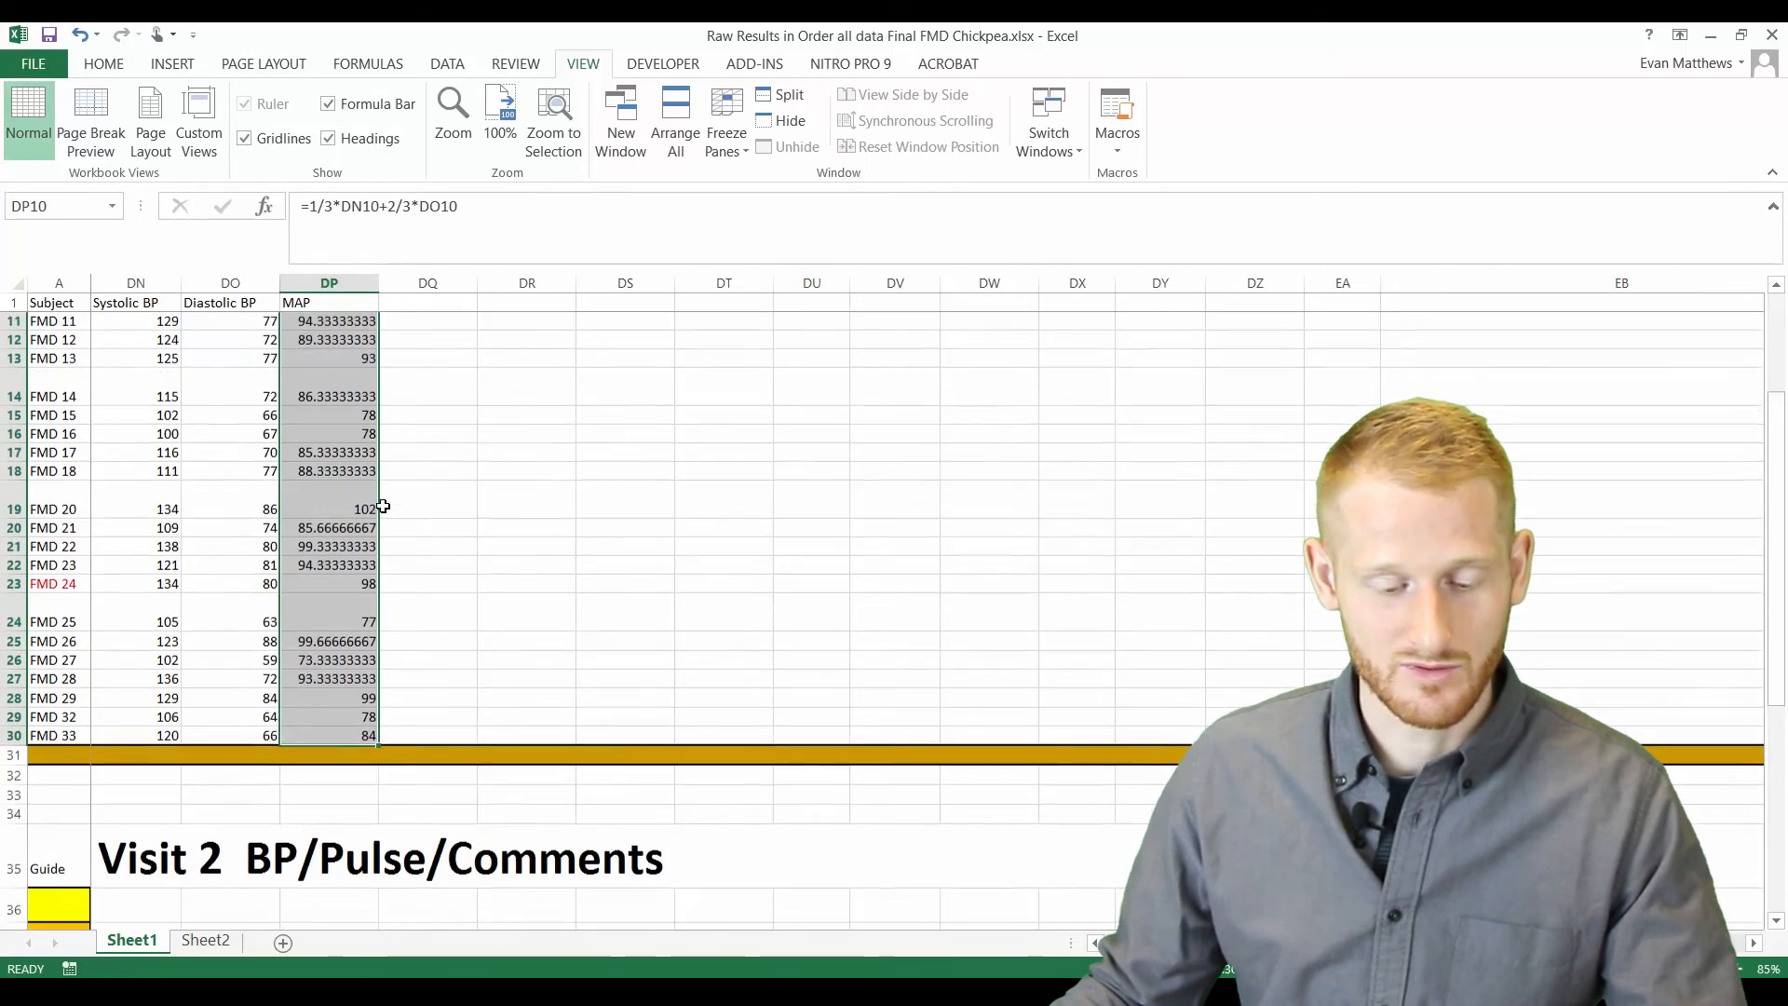
{"action": "scroll", "coordinate": [381, 507], "scroll_direction": "down", "scroll_amount": 1}
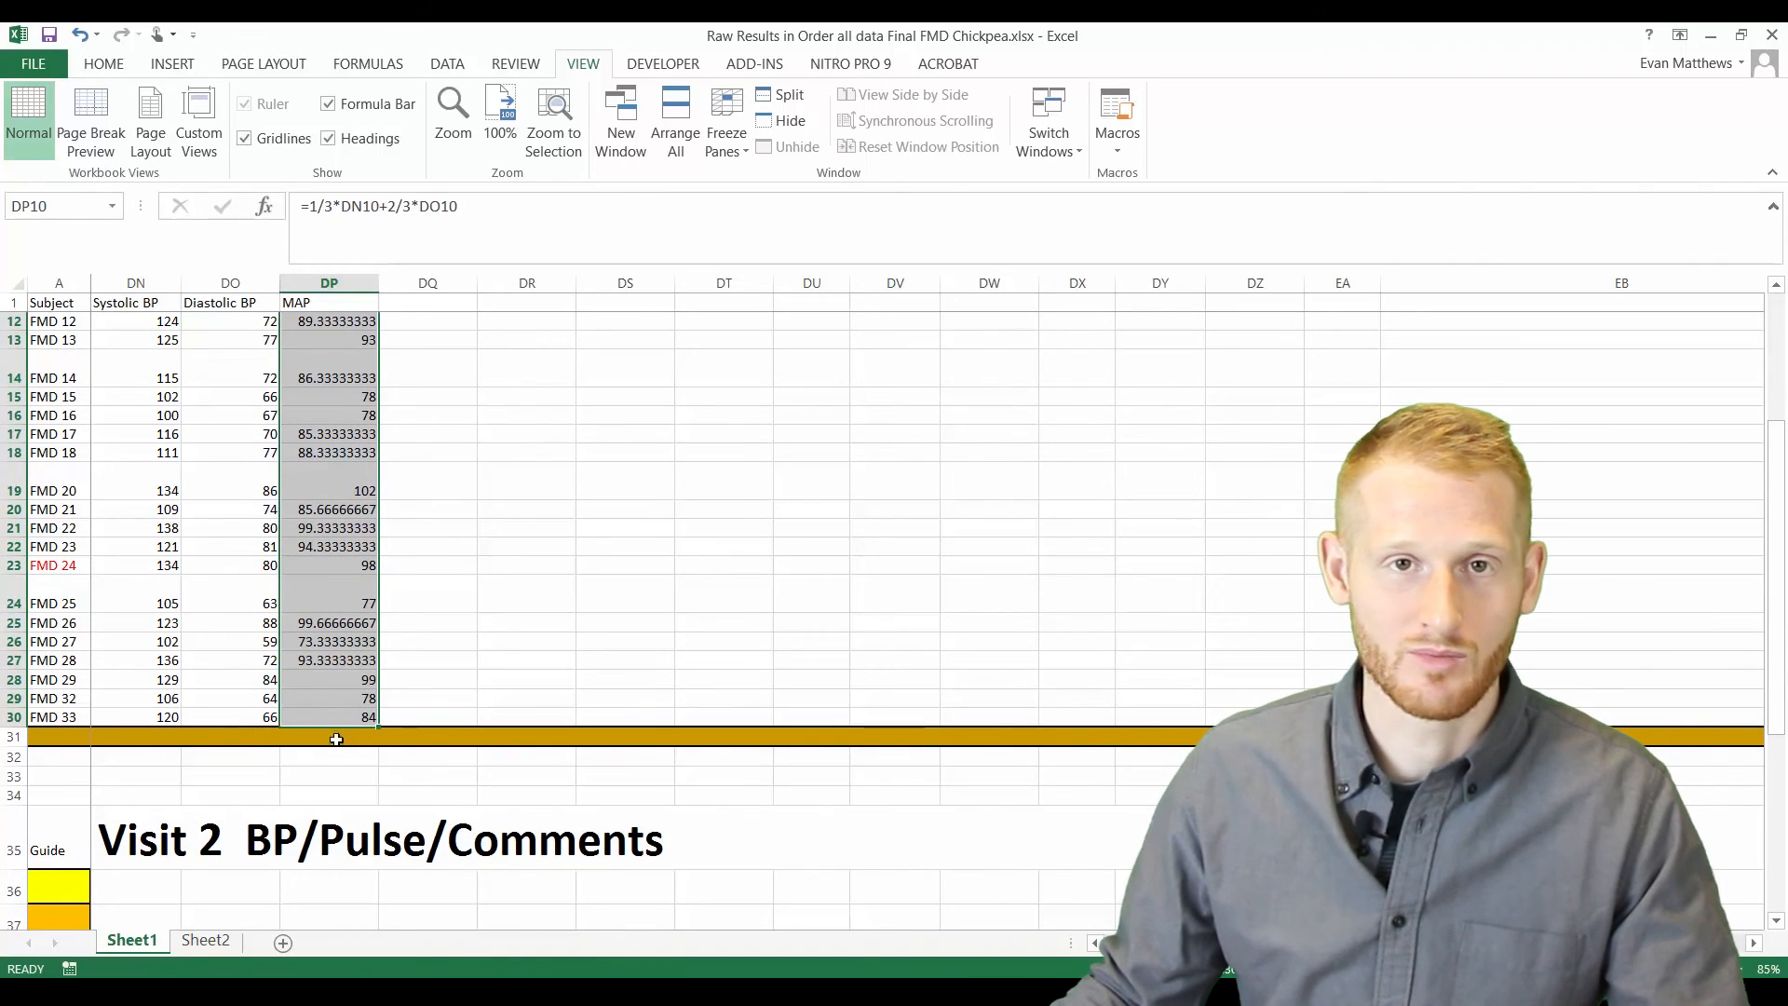
{"action": "scroll", "coordinate": [519, 729], "scroll_direction": "up", "scroll_amount": 3}
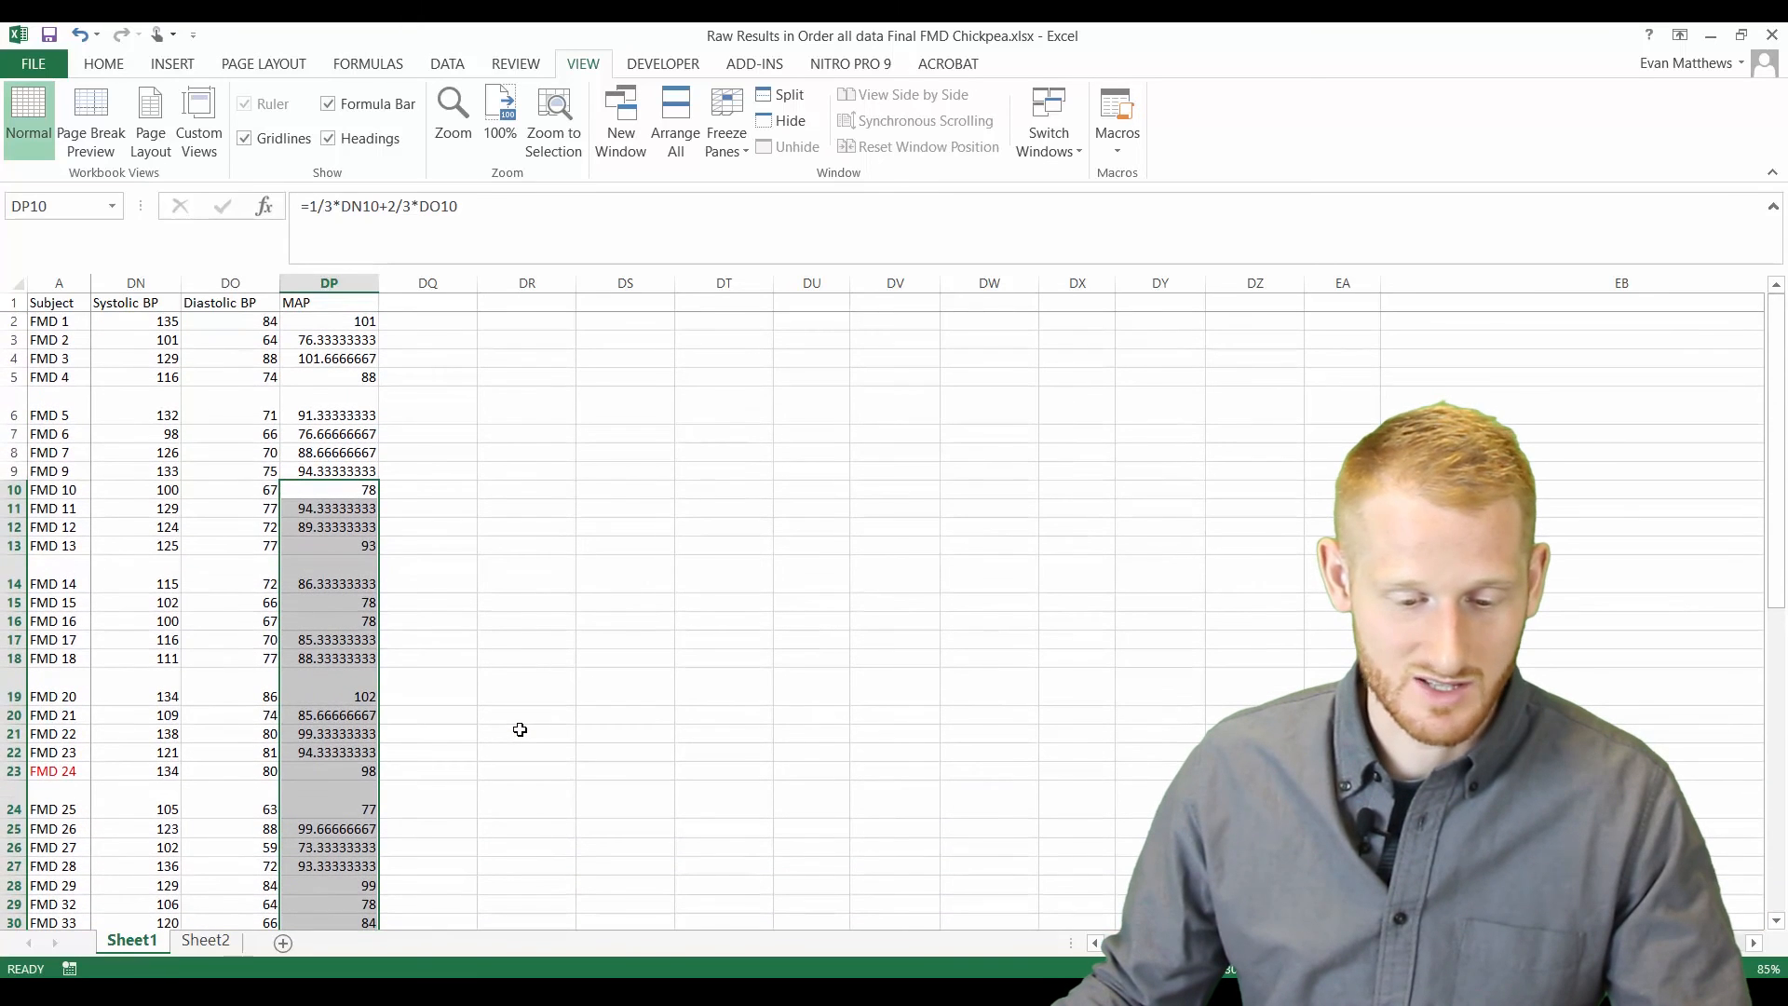
{"action": "left_click", "coordinate": [412, 324]}
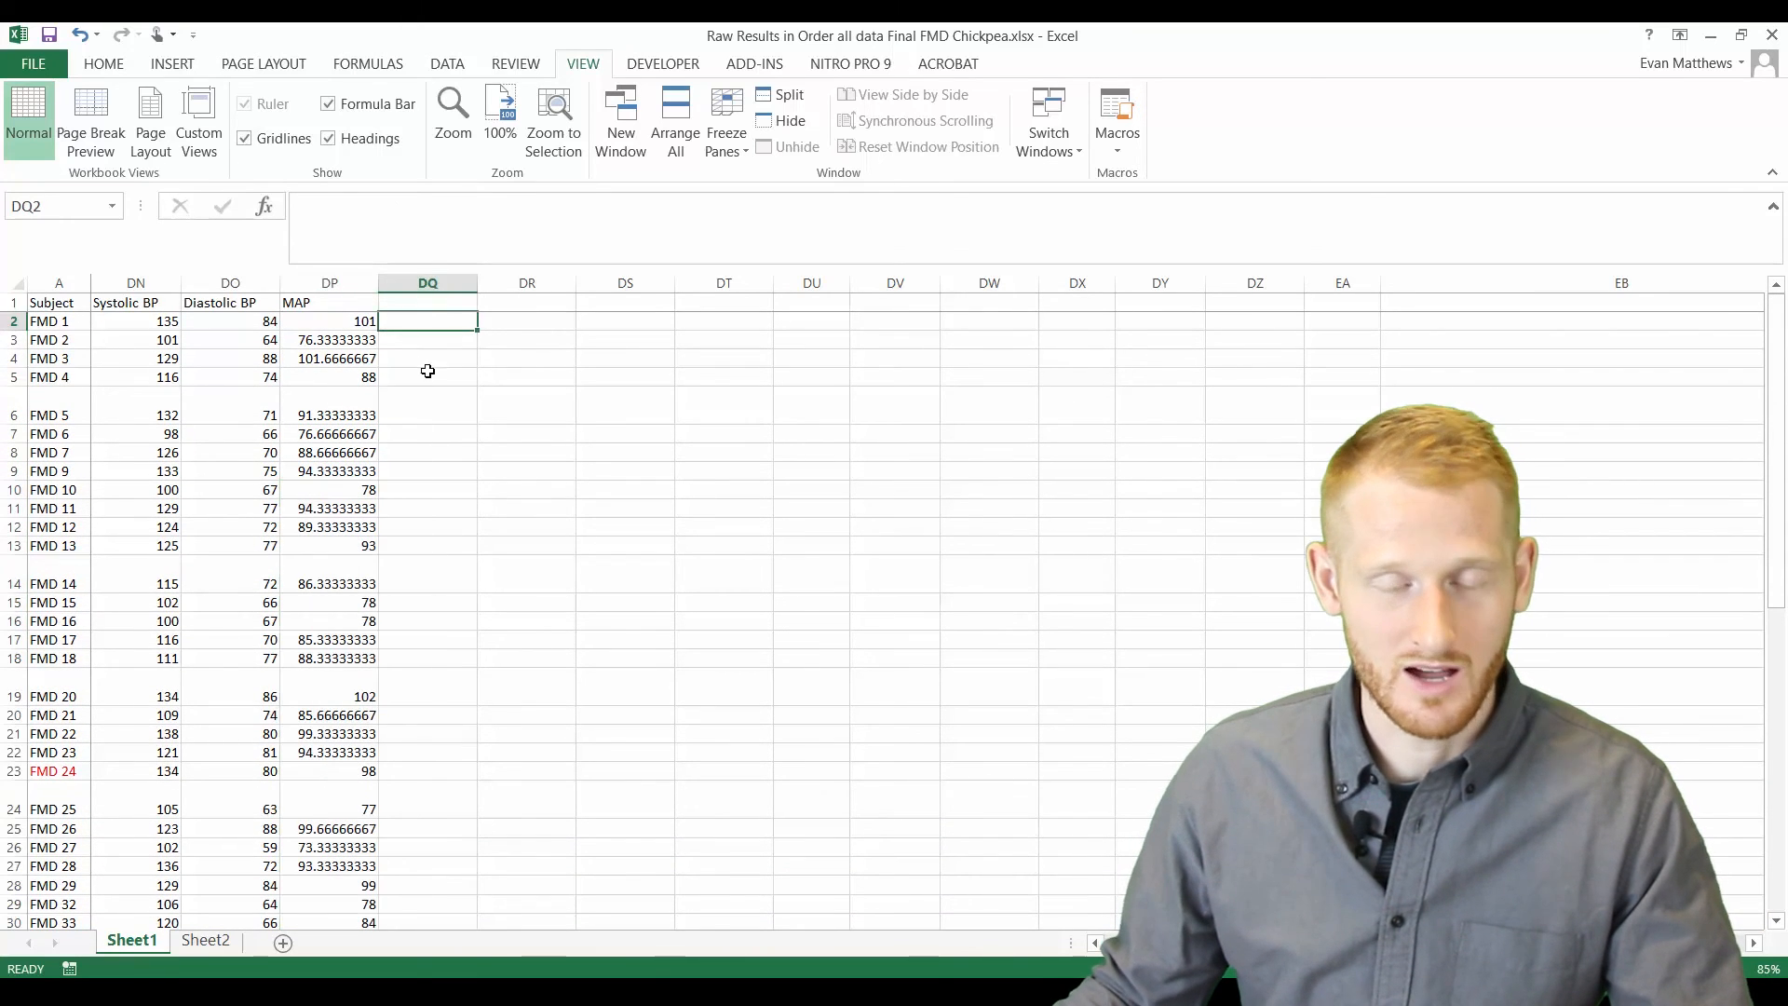